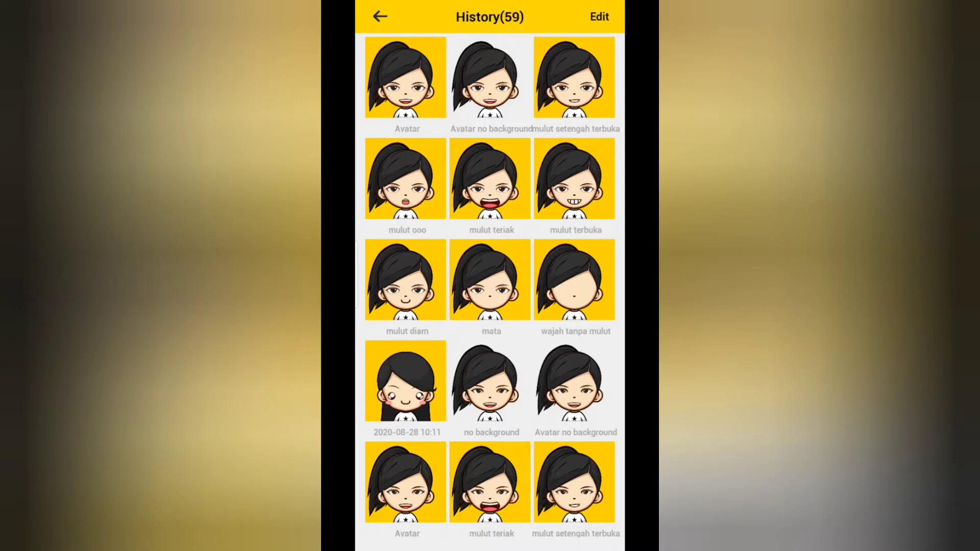
# Step: Open the saved "mulut ooo" avatar for editing and remove its background
pyautogui.click(405, 179)
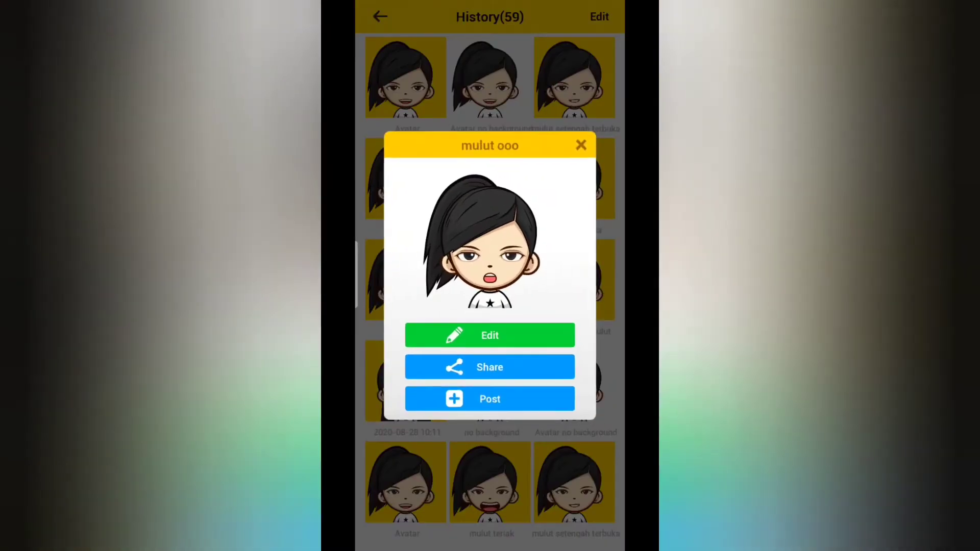
pyautogui.click(490, 335)
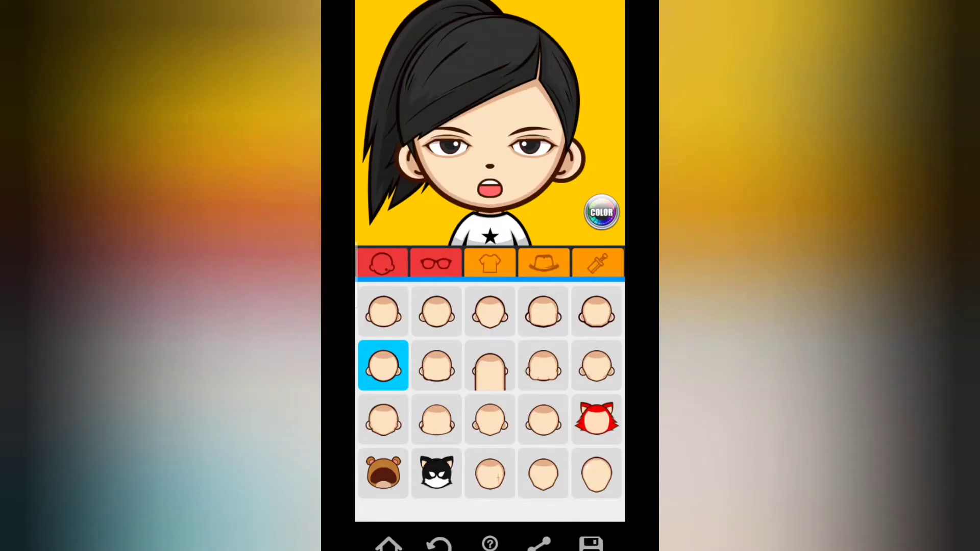
pyautogui.click(490, 263)
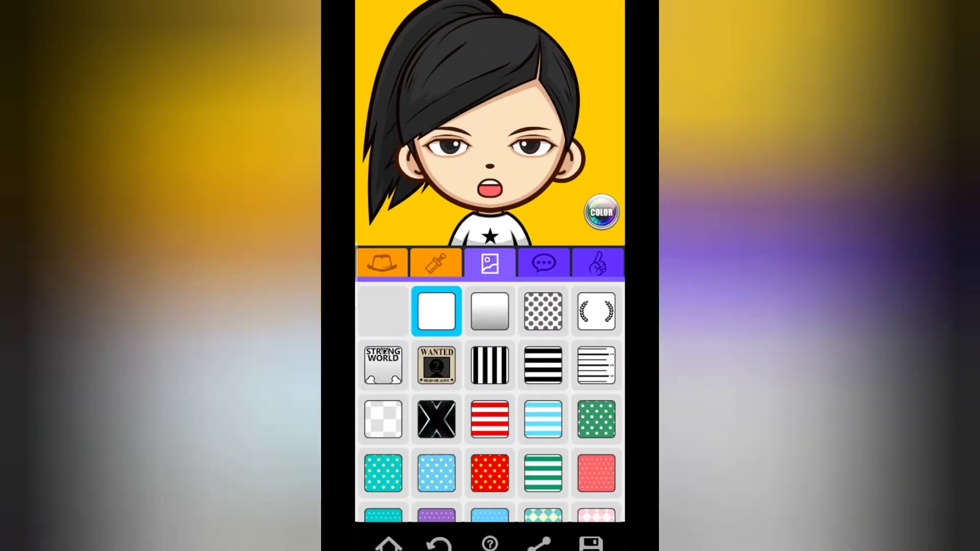
pyautogui.click(383, 311)
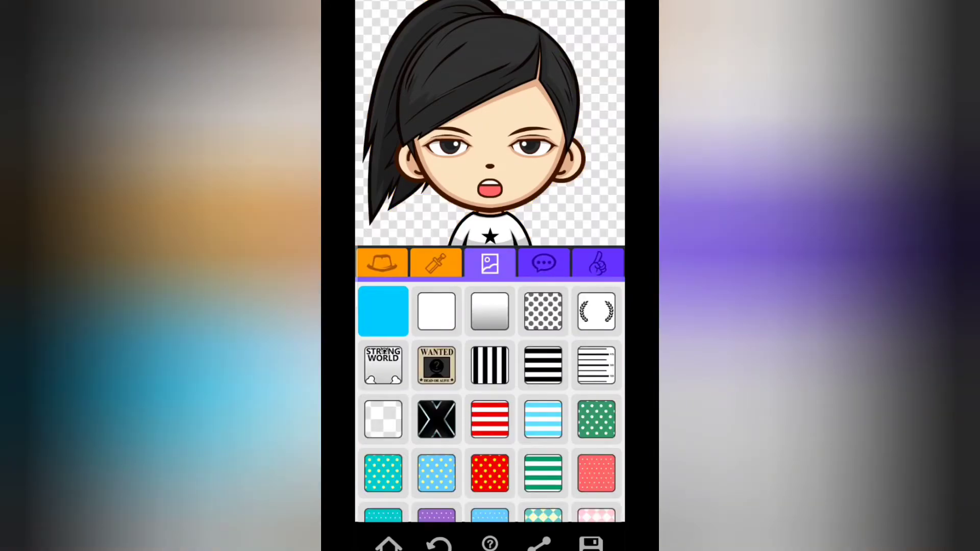
# Step: Save the avatar picture under the name "no background"
pyautogui.click(591, 544)
pyautogui.click(490, 189)
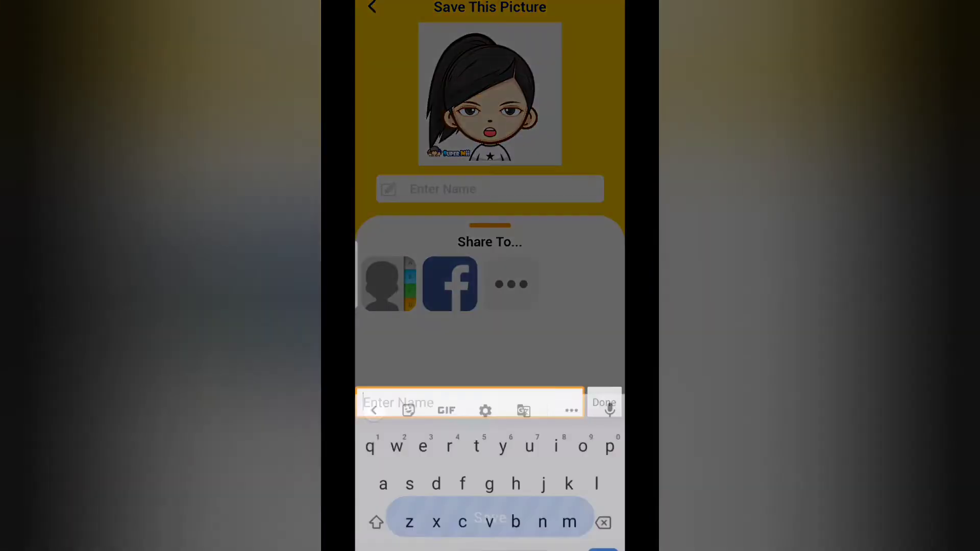
pyautogui.write('no background')
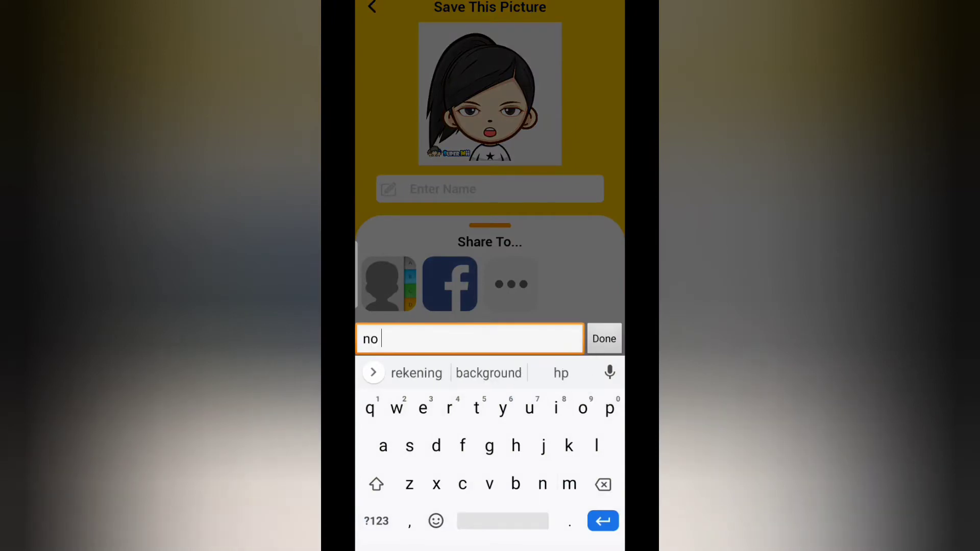
pyautogui.click(604, 338)
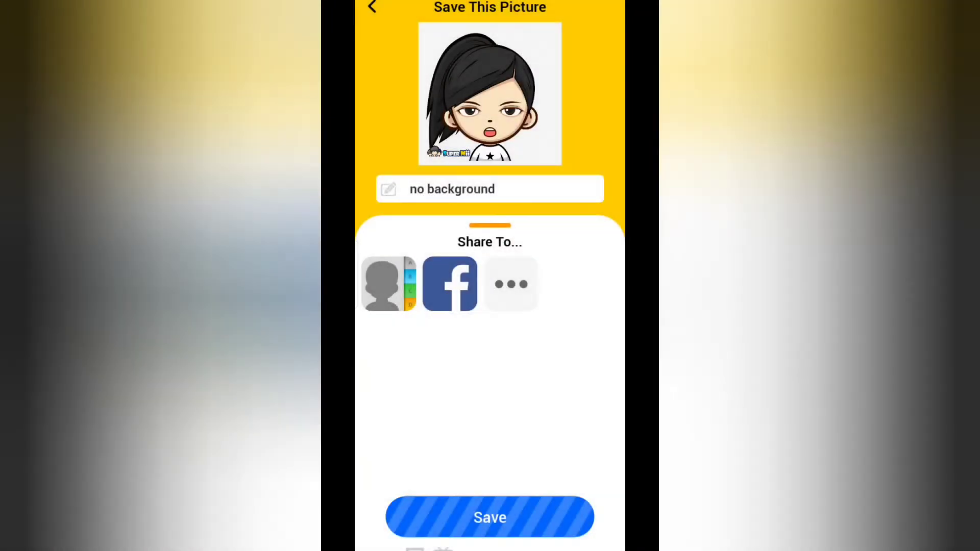
pyautogui.click(490, 517)
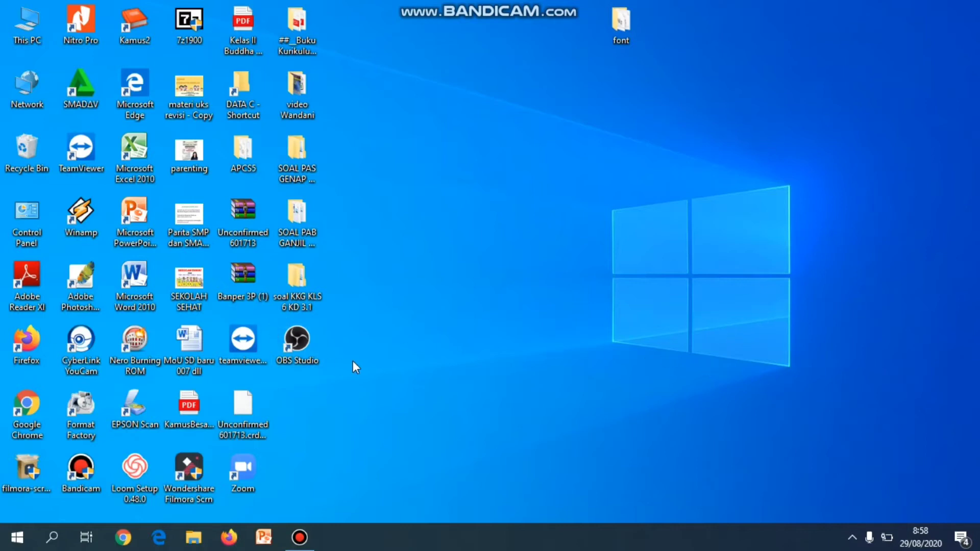
# Step: Switch to the Windows desktop, search for "phot" and launch Adobe Photoshop CS
pyautogui.click(53, 537)
pyautogui.write('phot')
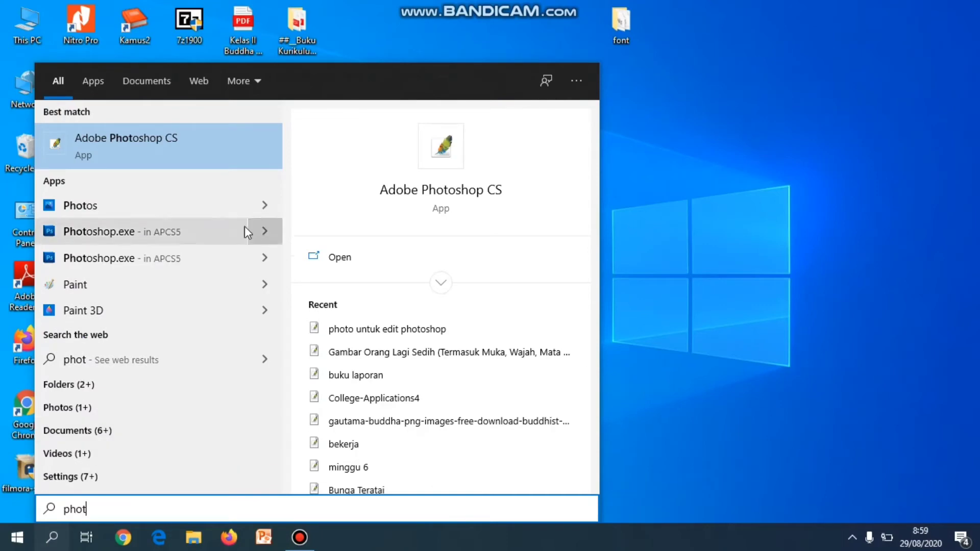
pyautogui.click(211, 158)
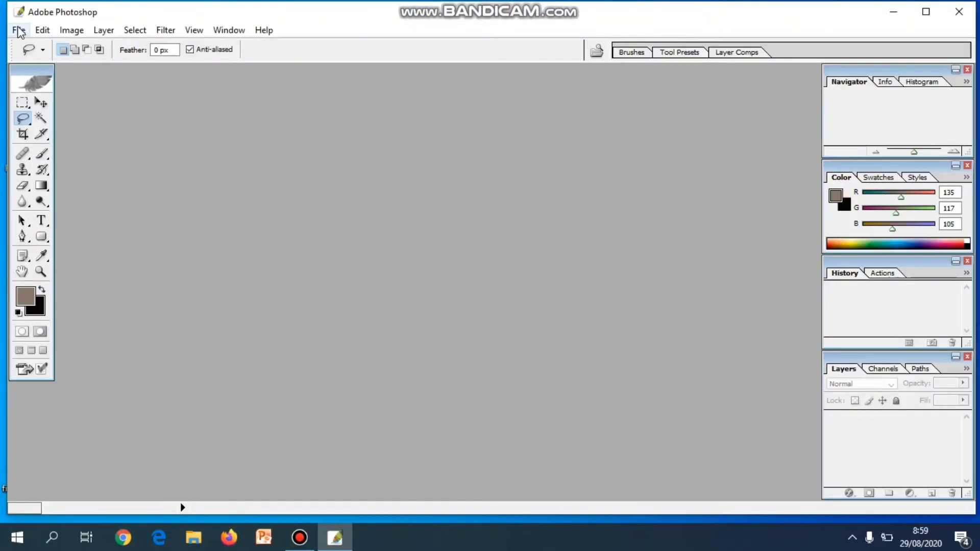
# Step: Open the image "photo untuk edit photoshop" from the LYPSYNC folder and maximize its document window
pyautogui.click(19, 31)
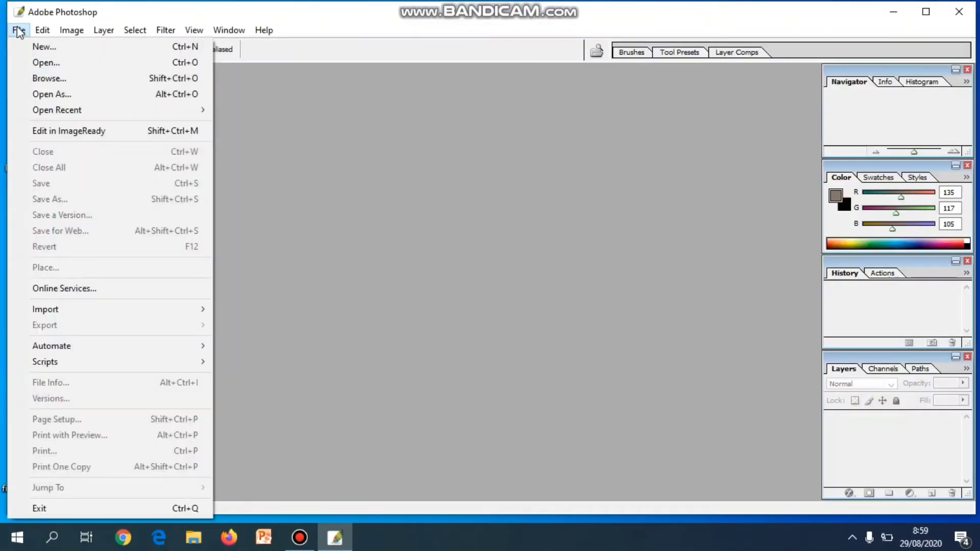
pyautogui.click(39, 64)
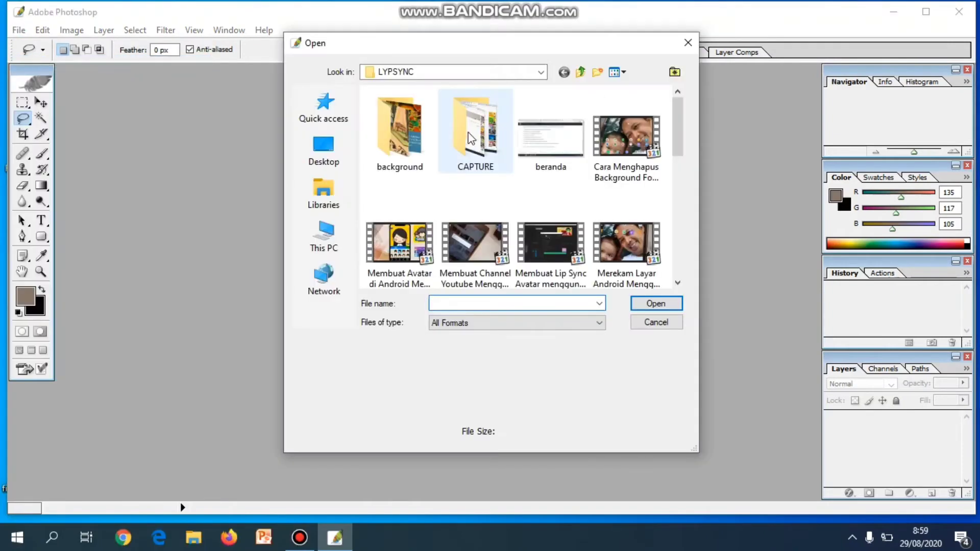
pyautogui.moveTo(674, 142); pyautogui.dragTo(673, 182)
pyautogui.click(564, 200)
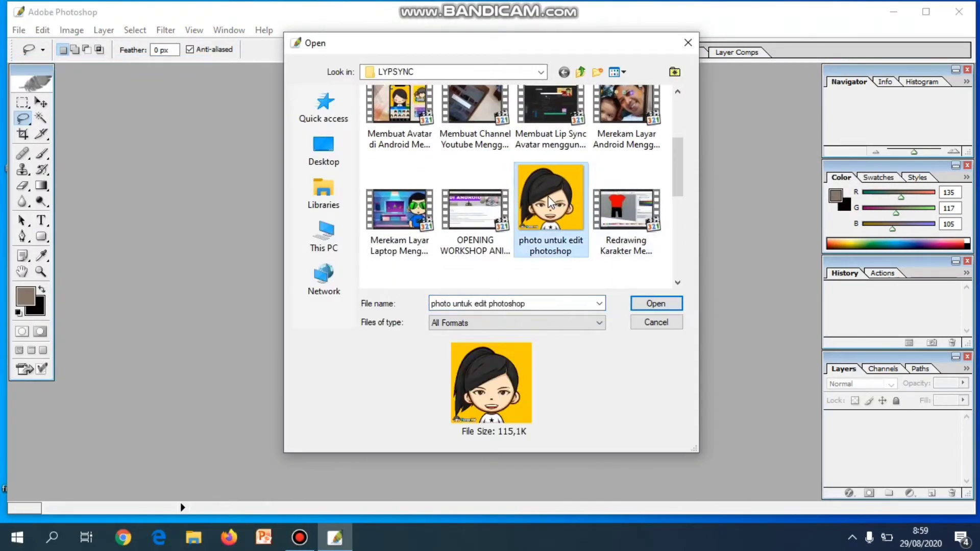
pyautogui.click(655, 303)
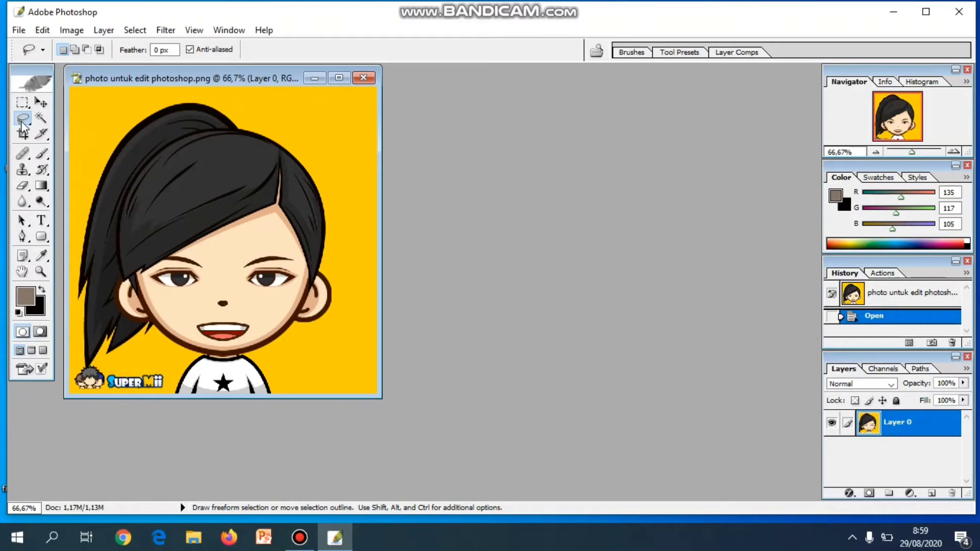
pyautogui.scroll(1, 260, 86)
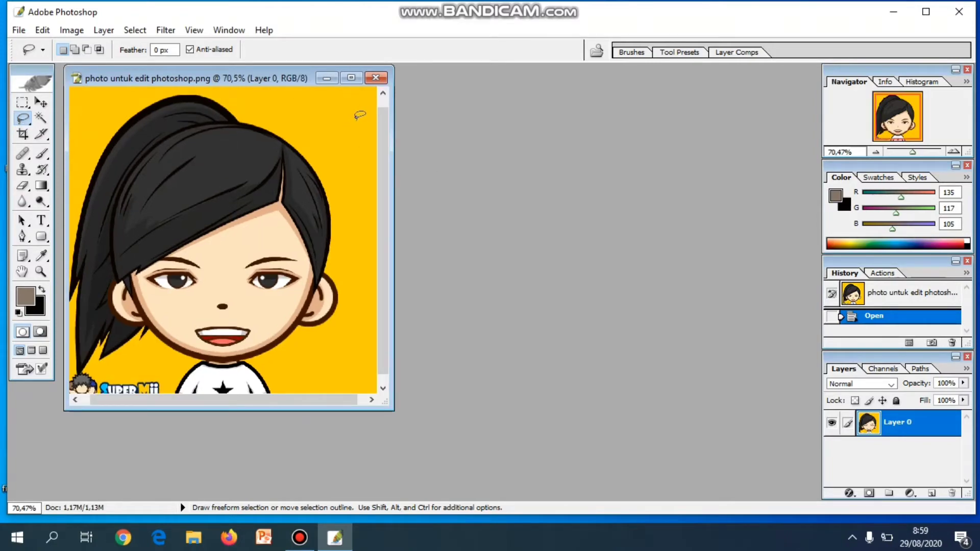
pyautogui.click(353, 81)
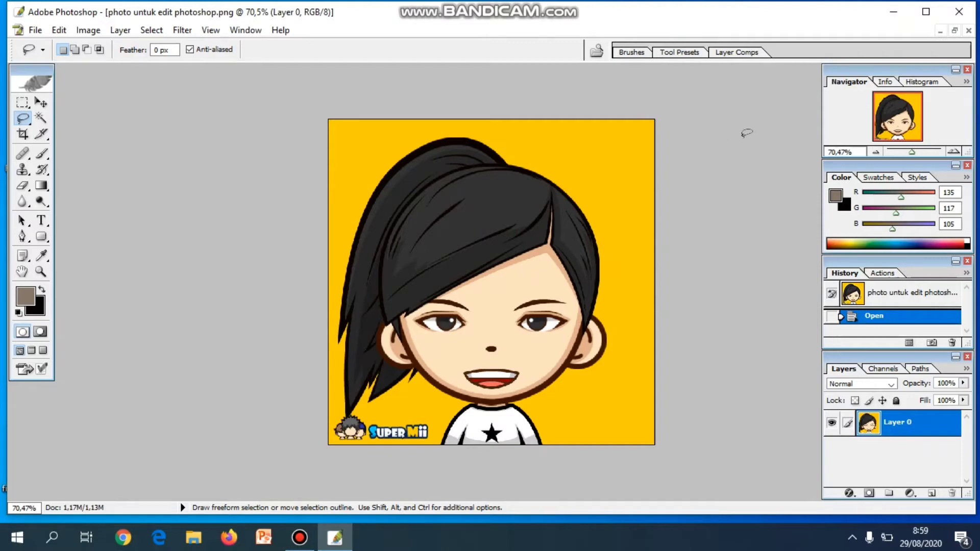
# Step: Outline the yellow background around the avatar's head with the Lasso tool, delete it and deselect
pyautogui.click(24, 119)
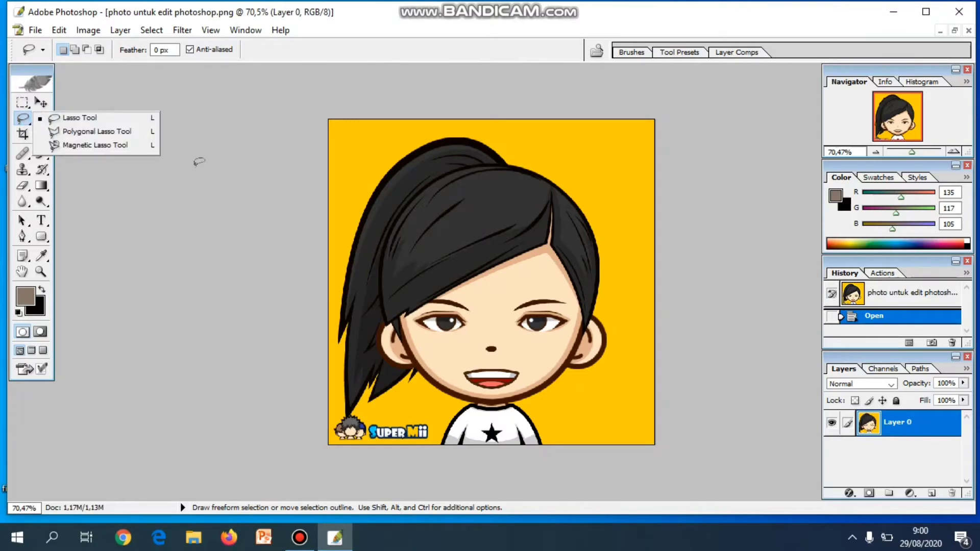
pyautogui.click(204, 162)
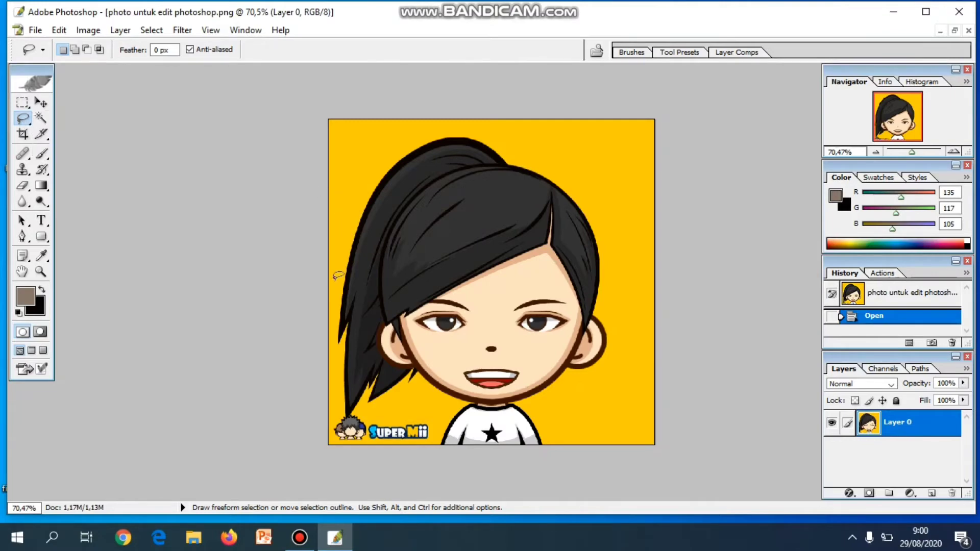
pyautogui.moveTo(337, 332)
pyautogui.mouseDown()
pyautogui.moveTo(352, 235)
pyautogui.moveTo(389, 158)
pyautogui.moveTo(411, 141)
pyautogui.moveTo(485, 137)
pyautogui.moveTo(552, 172)
pyautogui.moveTo(592, 211)
pyautogui.moveTo(598, 305)
pyautogui.moveTo(617, 340)
pyautogui.moveTo(610, 358)
pyautogui.moveTo(504, 409)
pyautogui.moveTo(466, 417)
pyautogui.moveTo(415, 401)
pyautogui.moveTo(345, 417)
pyautogui.moveTo(323, 438)
pyautogui.moveTo(360, 447)
pyautogui.moveTo(656, 444)
pyautogui.moveTo(662, 422)
pyautogui.moveTo(659, 446)
pyautogui.moveTo(657, 263)
pyautogui.moveTo(669, 301)
pyautogui.moveTo(667, 336)
pyautogui.moveTo(656, 109)
pyautogui.moveTo(329, 112)
pyautogui.moveTo(319, 397)
pyautogui.moveTo(324, 406)
pyautogui.moveTo(336, 394)
pyautogui.mouseUp()
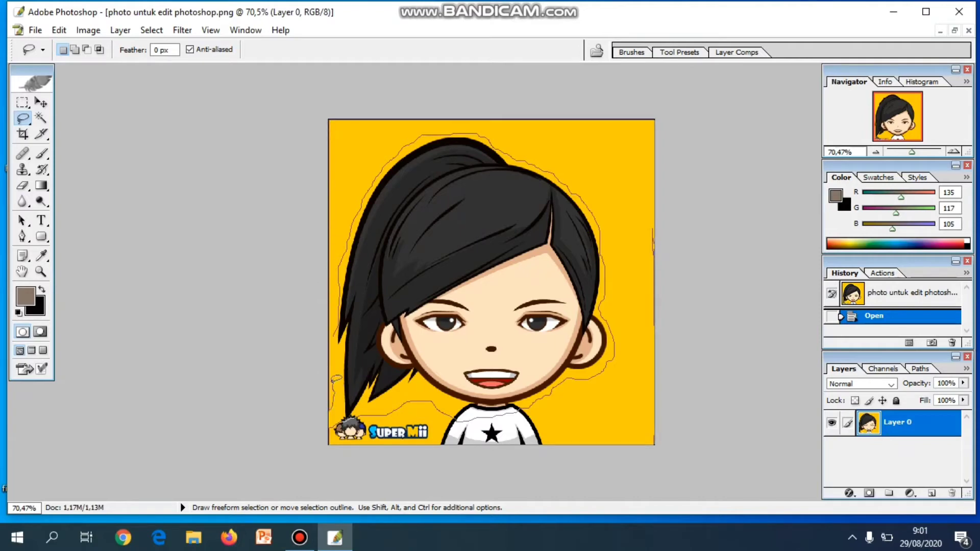
pyautogui.moveTo(331, 357); pyautogui.dragTo(336, 331)
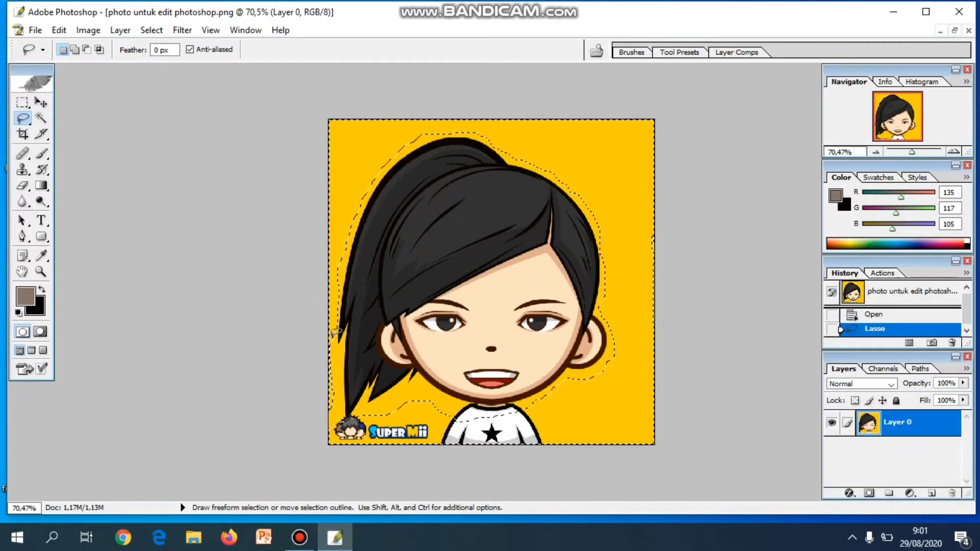
pyautogui.press('Delete')
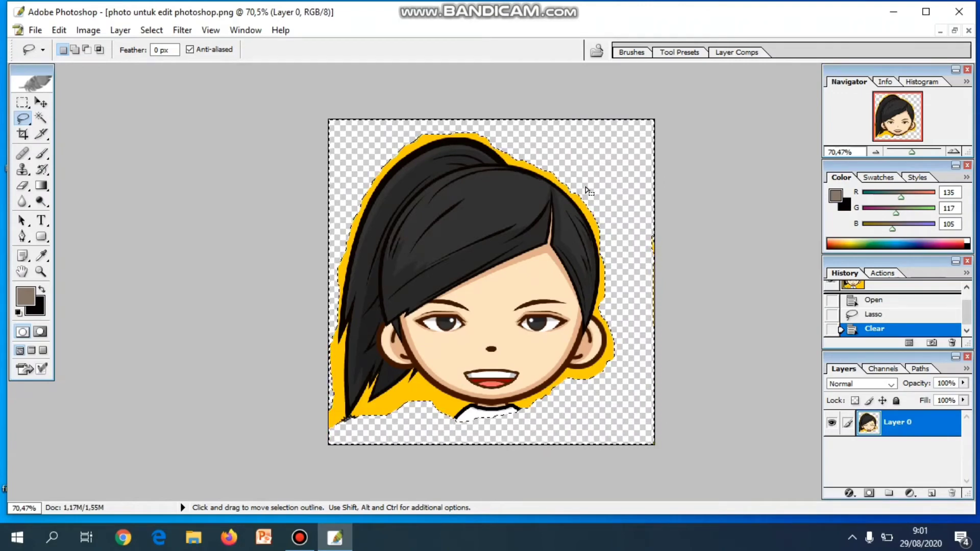
pyautogui.hotkey('ctrl', 'd')
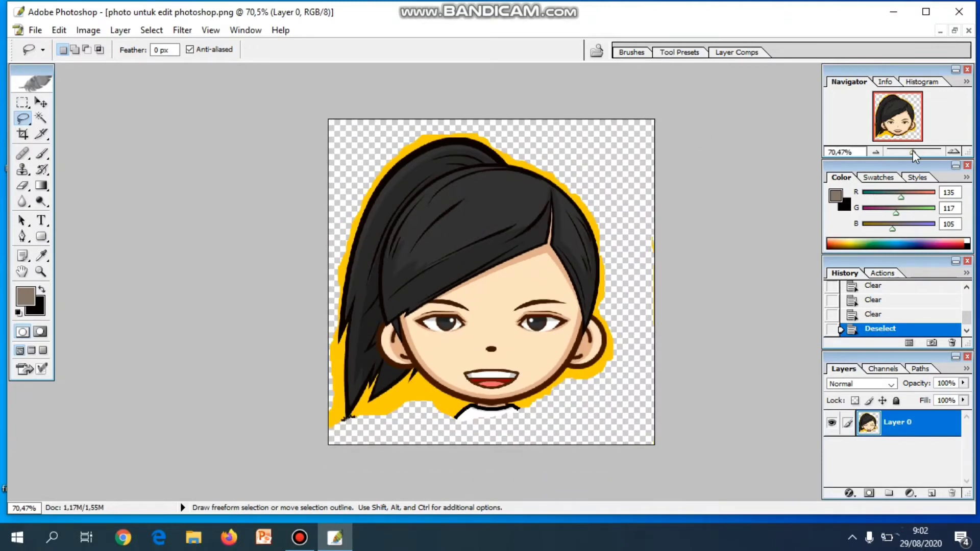
# Step: Lasso the yellow fringe along the top of the hair on the side opposite the ponytail and delete it
pyautogui.moveTo(914, 155); pyautogui.dragTo(917, 157)
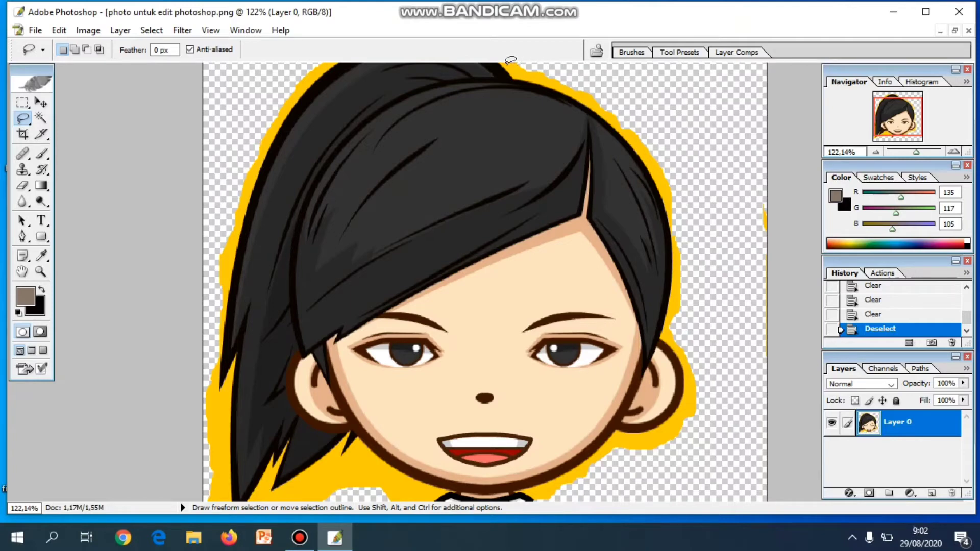
pyautogui.moveTo(512, 66)
pyautogui.mouseDown()
pyautogui.moveTo(618, 122)
pyautogui.moveTo(675, 212)
pyautogui.moveTo(678, 167)
pyautogui.moveTo(637, 117)
pyautogui.moveTo(585, 81)
pyautogui.moveTo(517, 64)
pyautogui.mouseUp()
pyautogui.press('Delete')
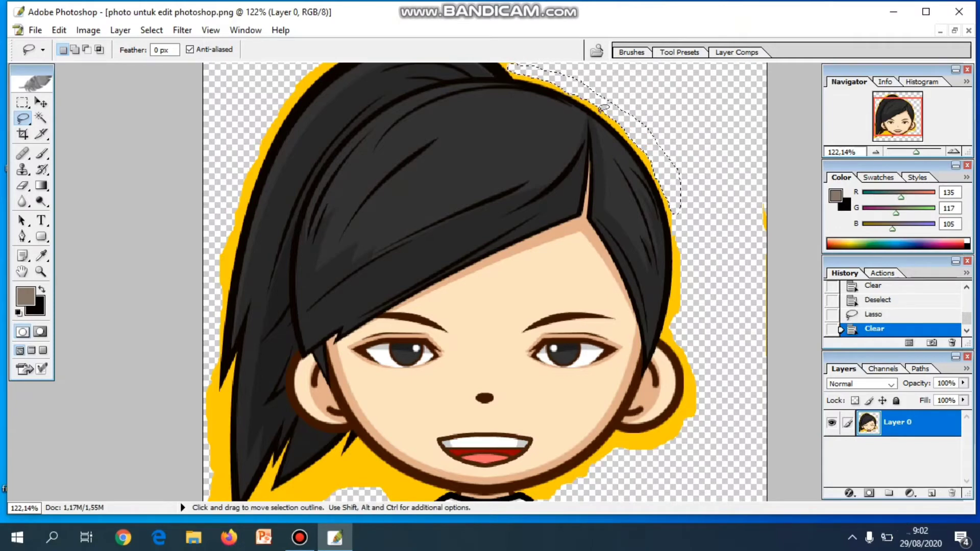
# Step: Lasso and delete the yellow fringe beside the hair above the ear and the leftover strip at the canvas edge, clearing the selection
pyautogui.moveTo(683, 235)
pyautogui.mouseDown()
pyautogui.moveTo(674, 323)
pyautogui.moveTo(683, 236)
pyautogui.mouseUp()
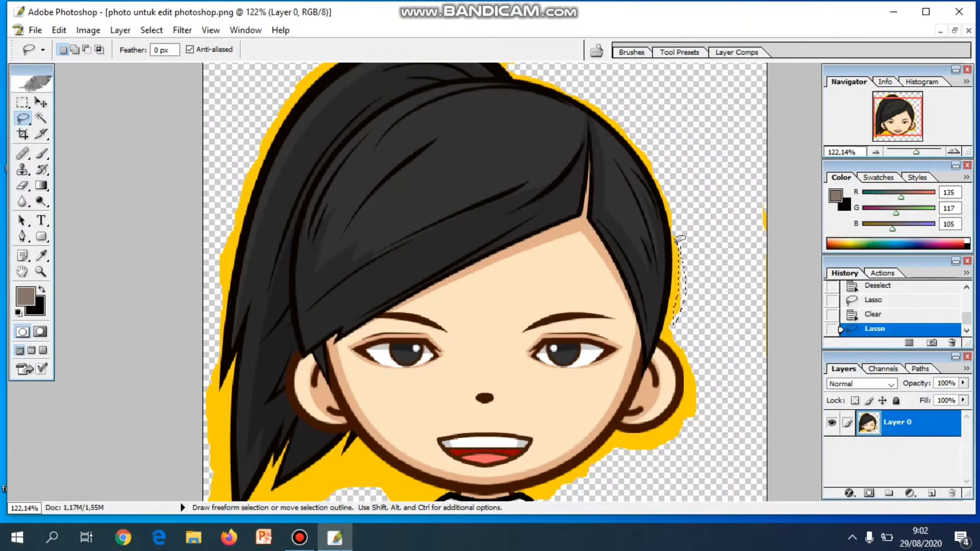
pyautogui.press('Delete')
pyautogui.moveTo(777, 181)
pyautogui.mouseDown()
pyautogui.moveTo(767, 253)
pyautogui.moveTo(777, 190)
pyautogui.moveTo(764, 206)
pyautogui.moveTo(763, 264)
pyautogui.moveTo(763, 235)
pyautogui.moveTo(764, 207)
pyautogui.mouseUp()
pyautogui.press('Delete')
pyautogui.click(763, 184)
pyautogui.press('Delete')
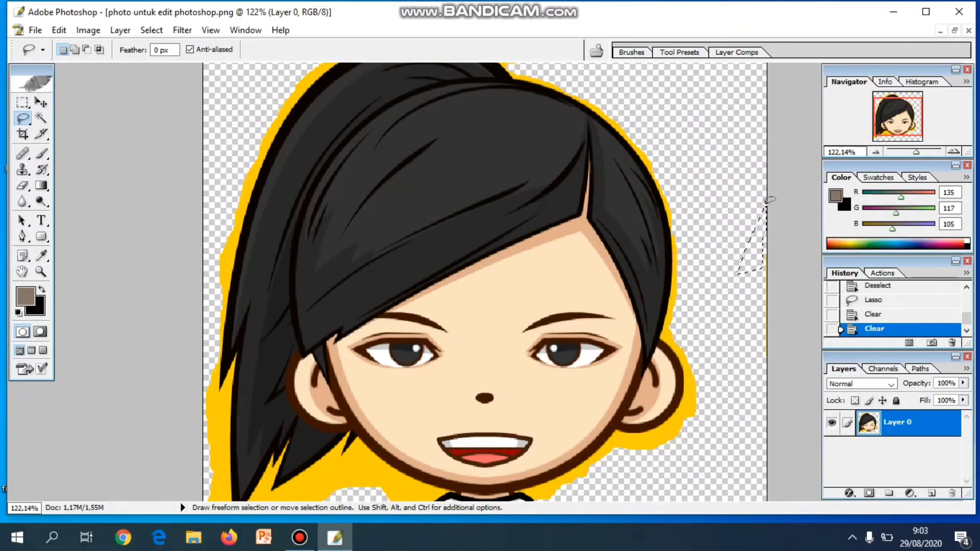
pyautogui.click(781, 207)
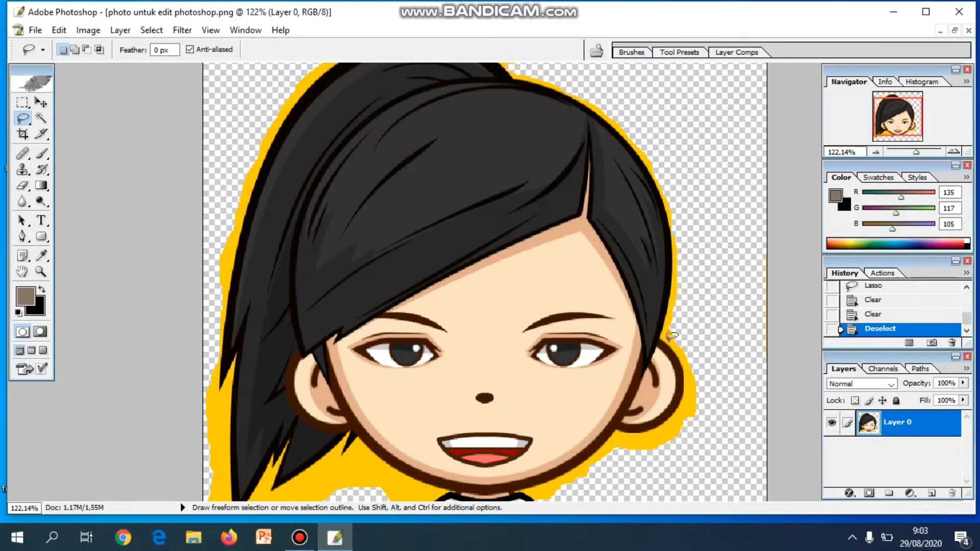
# Step: Lasso and delete the yellow border around the ear and jaw, plus the yellow area between the ponytail and the chin
pyautogui.moveTo(669, 337); pyautogui.dragTo(673, 348)
pyautogui.moveTo(688, 381); pyautogui.dragTo(688, 393)
pyautogui.moveTo(655, 431); pyautogui.dragTo(622, 435)
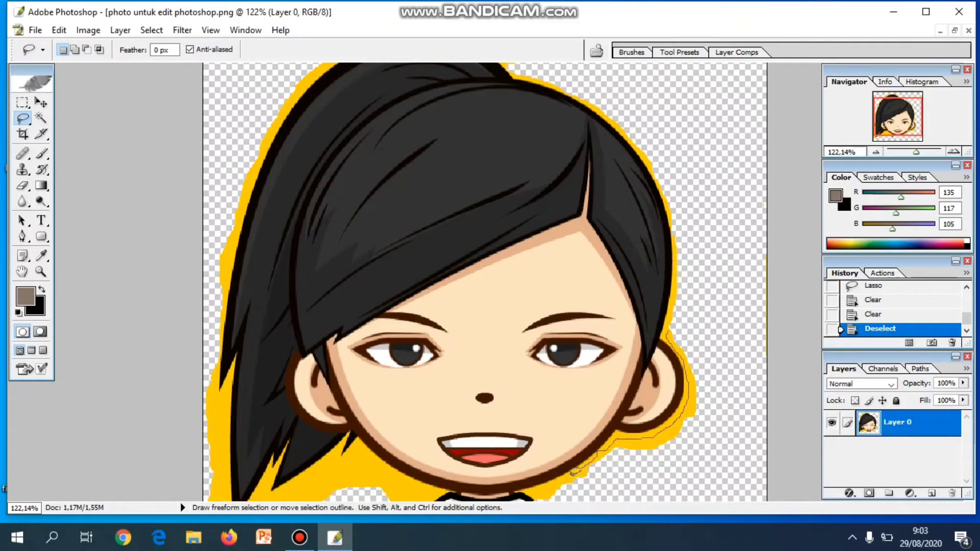
pyautogui.moveTo(574, 471); pyautogui.dragTo(557, 477)
pyautogui.moveTo(525, 495)
pyautogui.mouseDown()
pyautogui.moveTo(548, 501)
pyautogui.moveTo(697, 472)
pyautogui.moveTo(709, 364)
pyautogui.moveTo(672, 324)
pyautogui.mouseUp()
pyautogui.press('Delete')
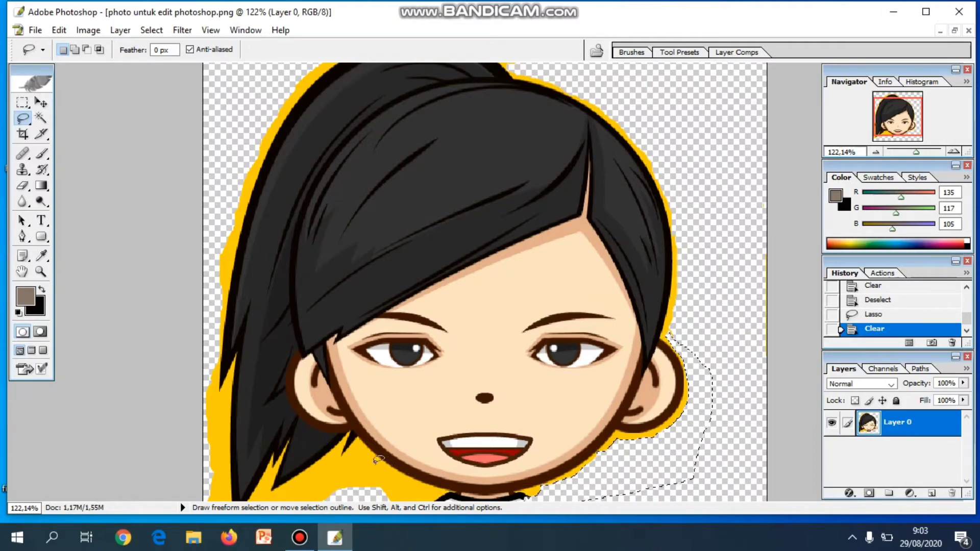
pyautogui.moveTo(364, 458)
pyautogui.mouseDown()
pyautogui.moveTo(438, 485)
pyautogui.moveTo(438, 497)
pyautogui.moveTo(261, 504)
pyautogui.moveTo(331, 458)
pyautogui.moveTo(362, 447)
pyautogui.mouseUp()
pyautogui.press('Delete')
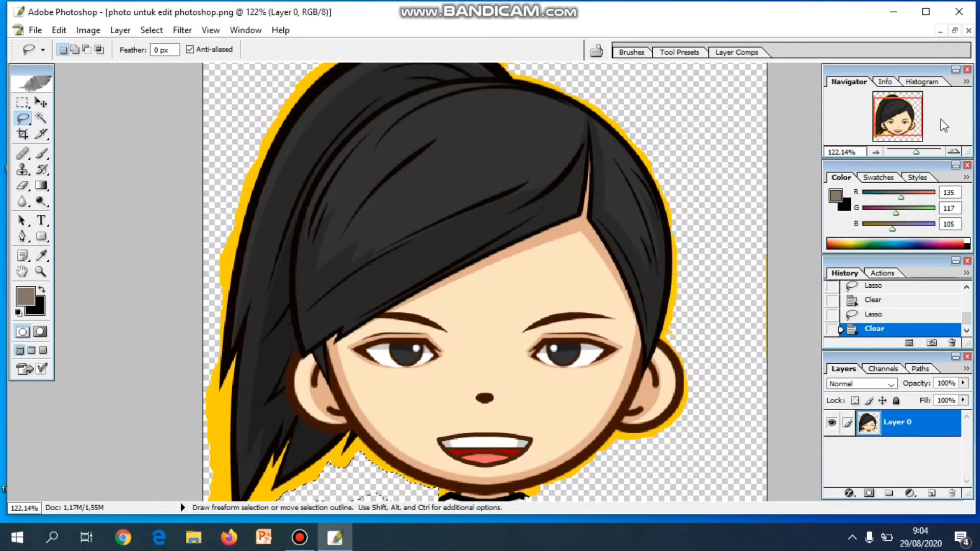
# Step: Lasso the thin yellow edge along the upper hair opposite the ponytail at about 182% zoom, delete it and deselect
pyautogui.moveTo(917, 152); pyautogui.dragTo(920, 152)
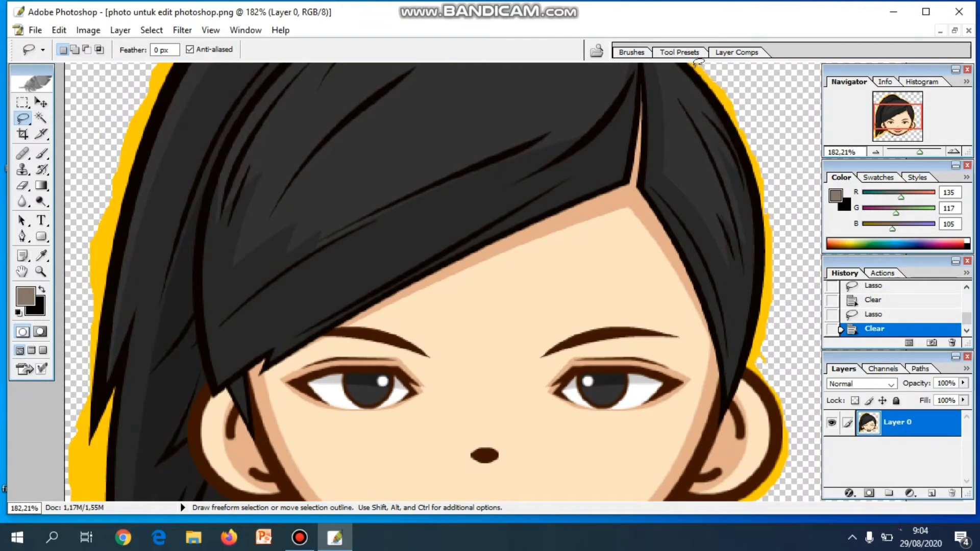
pyautogui.moveTo(697, 68)
pyautogui.mouseDown()
pyautogui.moveTo(737, 119)
pyautogui.moveTo(728, 86)
pyautogui.moveTo(705, 62)
pyautogui.moveTo(699, 70)
pyautogui.mouseUp()
pyautogui.press('Delete')
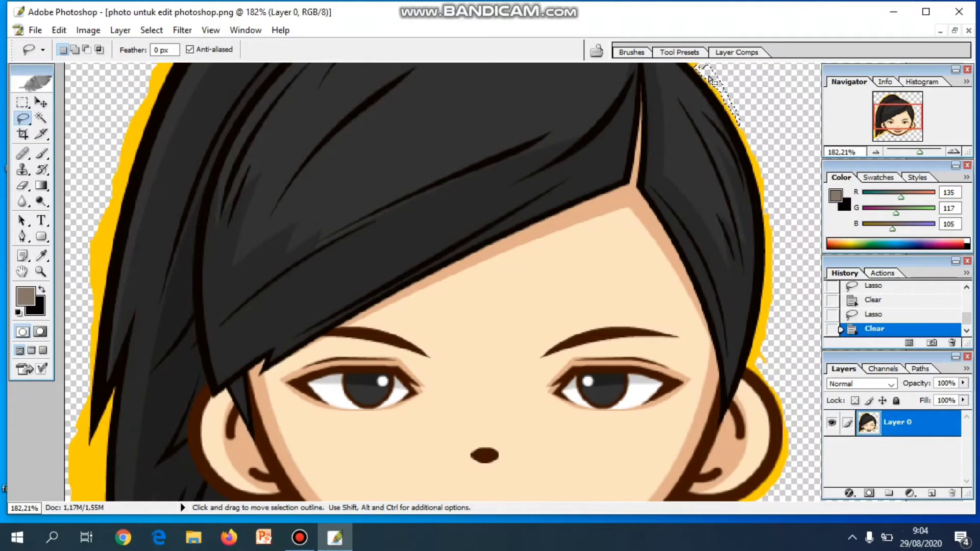
pyautogui.press('Delete')
pyautogui.hotkey('ctrl', 'd')
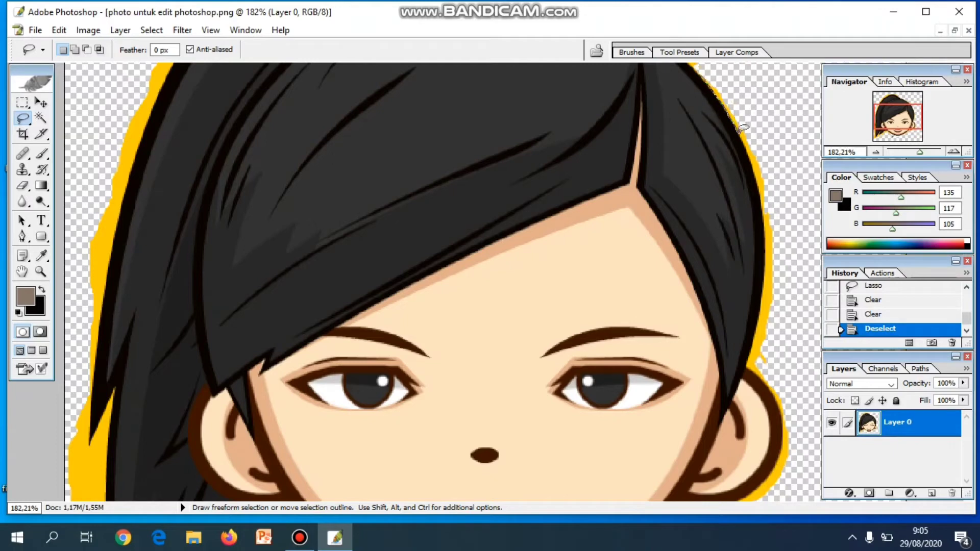
# Step: Lasso and delete more of the remaining yellow fringe, following the outer outline of the hair closely
pyautogui.moveTo(751, 150)
pyautogui.mouseDown()
pyautogui.moveTo(740, 109)
pyautogui.moveTo(712, 71)
pyautogui.moveTo(694, 65)
pyautogui.mouseUp()
pyautogui.press('Delete')
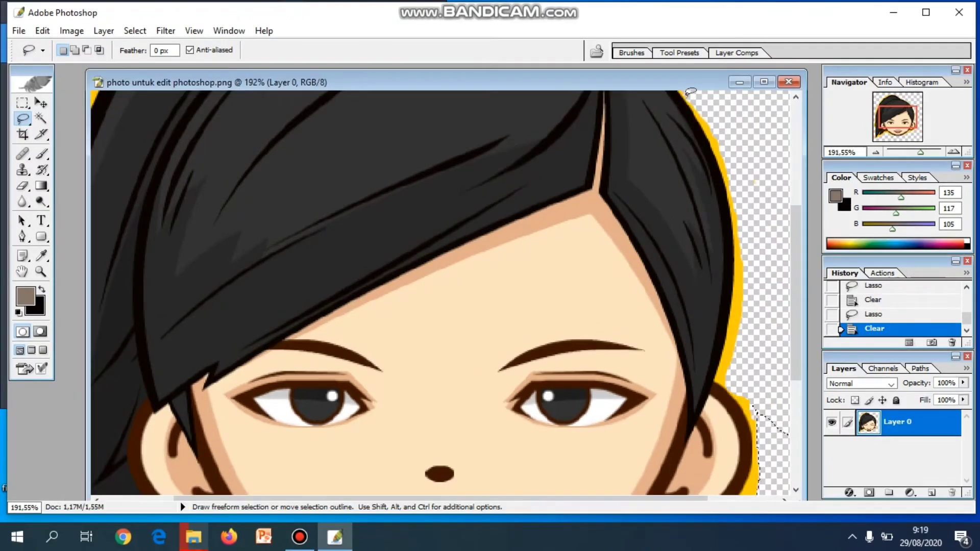
pyautogui.moveTo(687, 93)
pyautogui.mouseDown()
pyautogui.moveTo(712, 143)
pyautogui.moveTo(716, 125)
pyautogui.moveTo(684, 87)
pyautogui.moveTo(690, 97)
pyautogui.mouseUp()
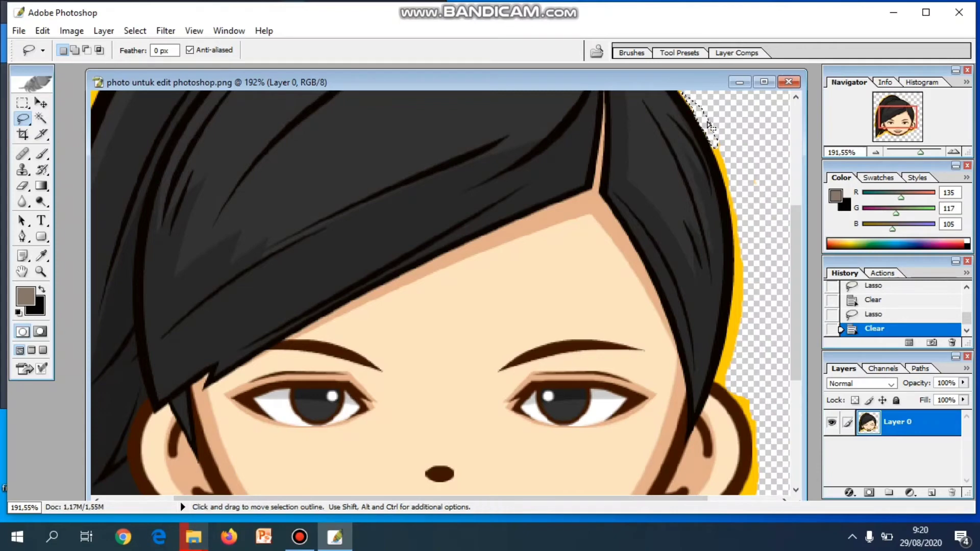
# Step: Lasso and delete the next two stretches of yellow fringe down the outer hair edge opposite the ponytail, deselecting after each
pyautogui.hotkey('ctrl', 'd')
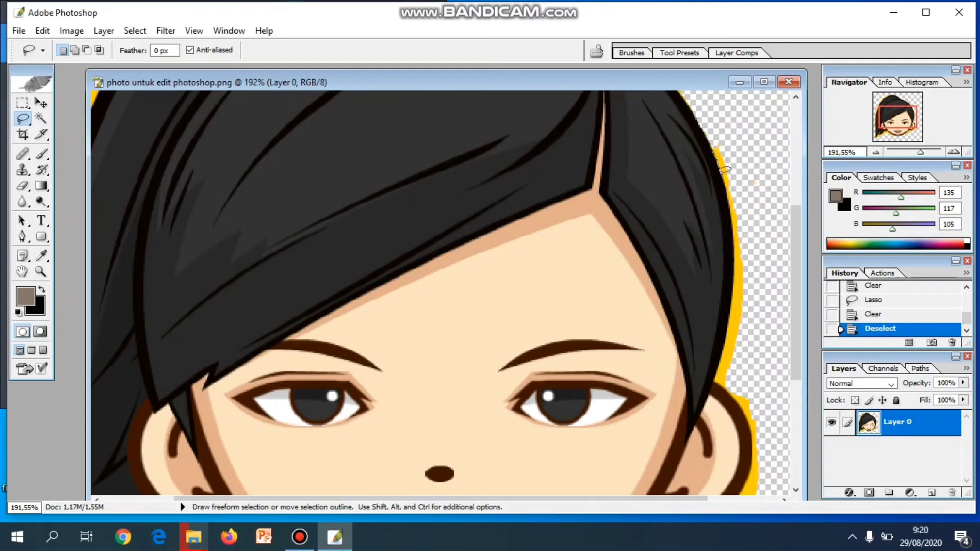
pyautogui.moveTo(728, 179)
pyautogui.mouseDown()
pyautogui.moveTo(731, 193)
pyautogui.moveTo(734, 153)
pyautogui.moveTo(719, 144)
pyautogui.mouseUp()
pyautogui.press('Delete')
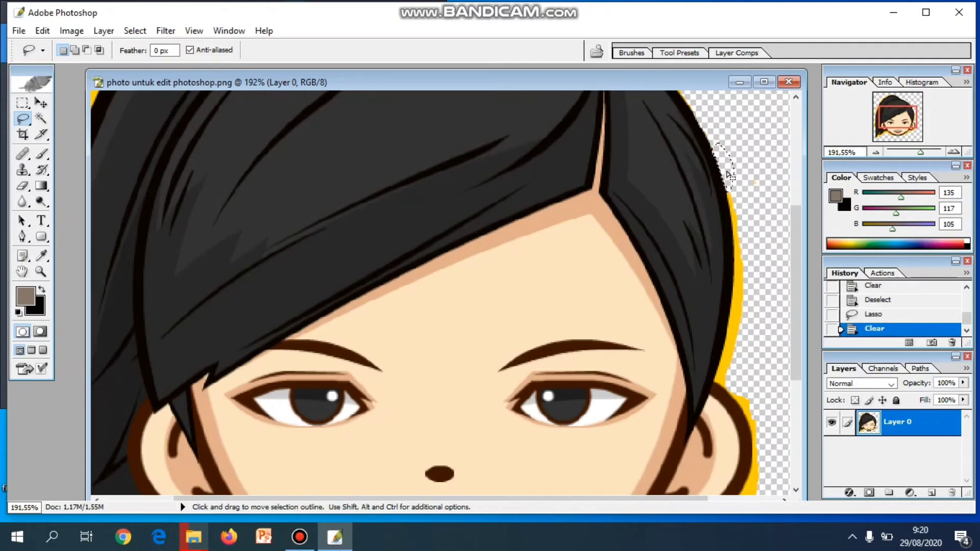
pyautogui.hotkey('ctrl', 'd')
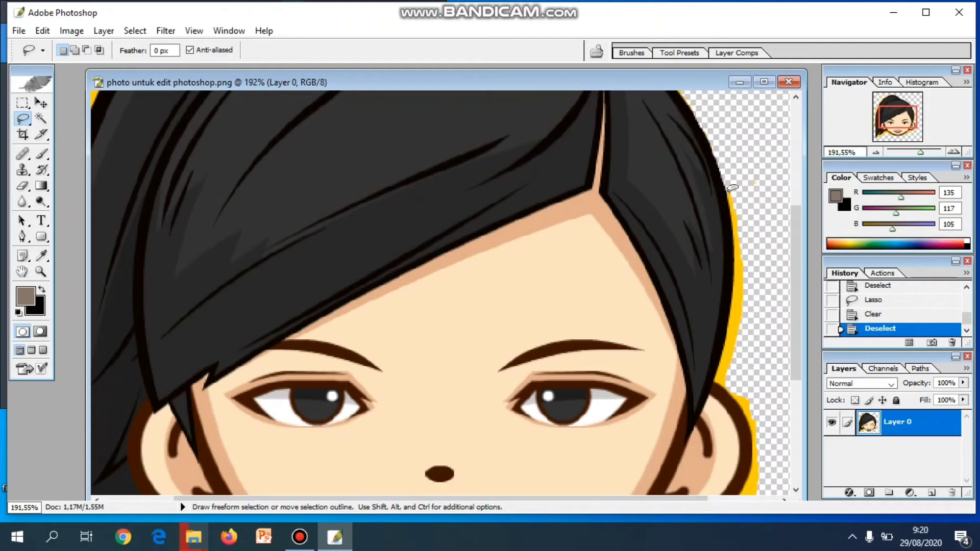
pyautogui.moveTo(734, 218)
pyautogui.mouseDown()
pyautogui.moveTo(741, 230)
pyautogui.moveTo(733, 189)
pyautogui.mouseUp()
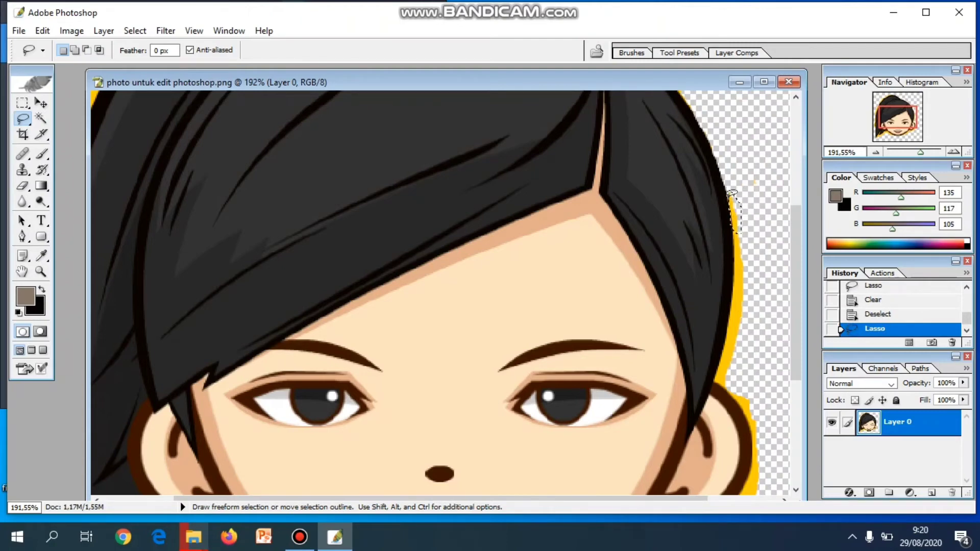
pyautogui.press('Delete')
pyautogui.hotkey('ctrl', 'd')
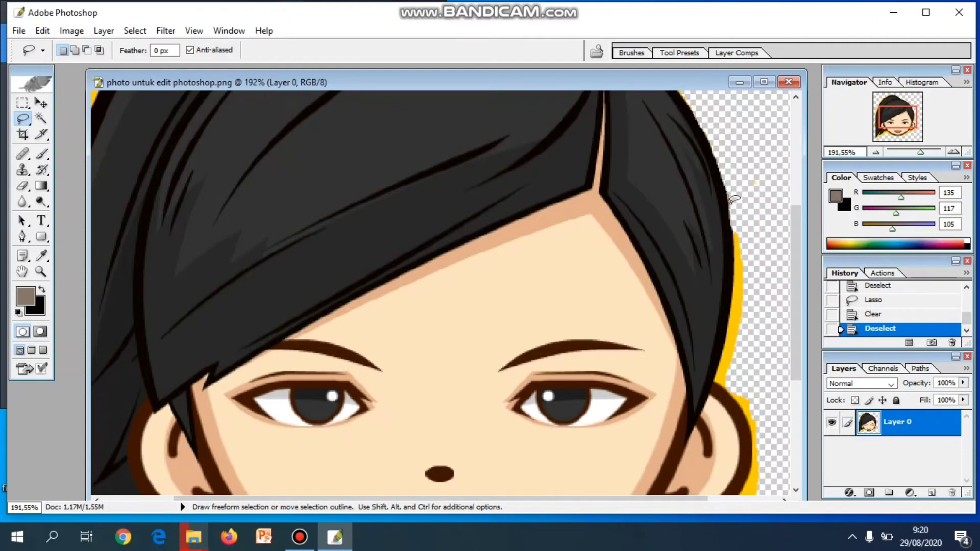
# Step: Lasso and delete the leftover yellow specks and the fringe along the widest part of the hair opposite the ponytail, clearing each selection
pyautogui.moveTo(731, 201); pyautogui.dragTo(729, 186)
pyautogui.press('Delete')
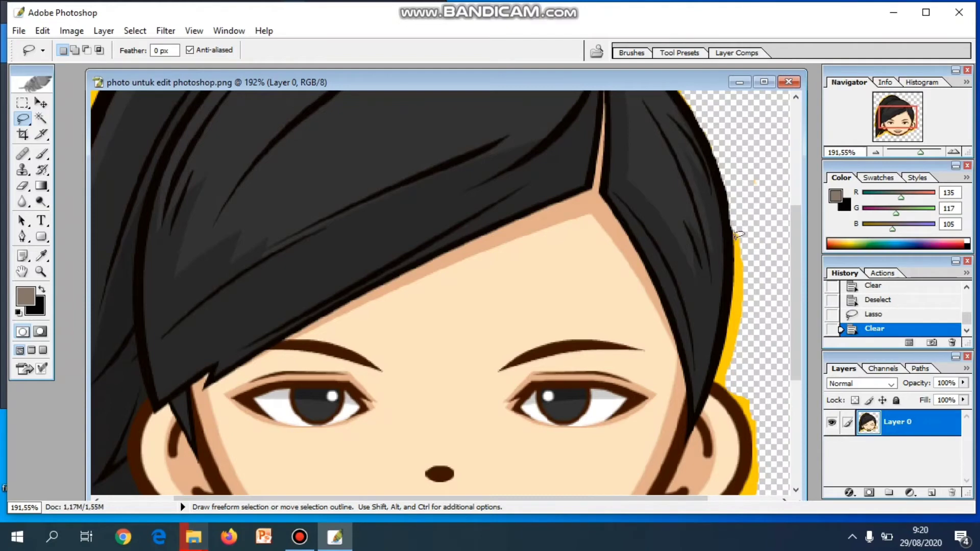
pyautogui.moveTo(738, 254)
pyautogui.mouseDown()
pyautogui.moveTo(744, 274)
pyautogui.moveTo(737, 230)
pyautogui.mouseUp()
pyautogui.press('Delete')
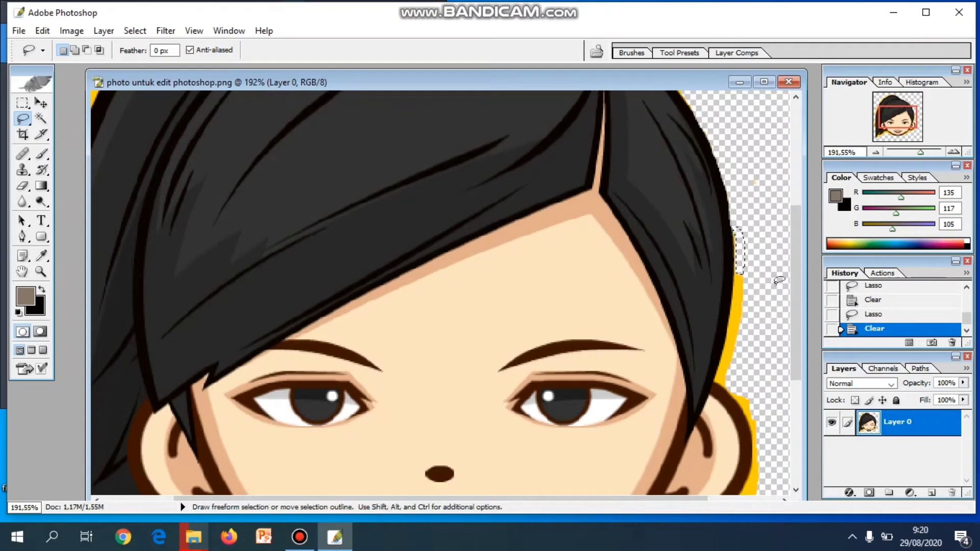
pyautogui.hotkey('ctrl', 'd')
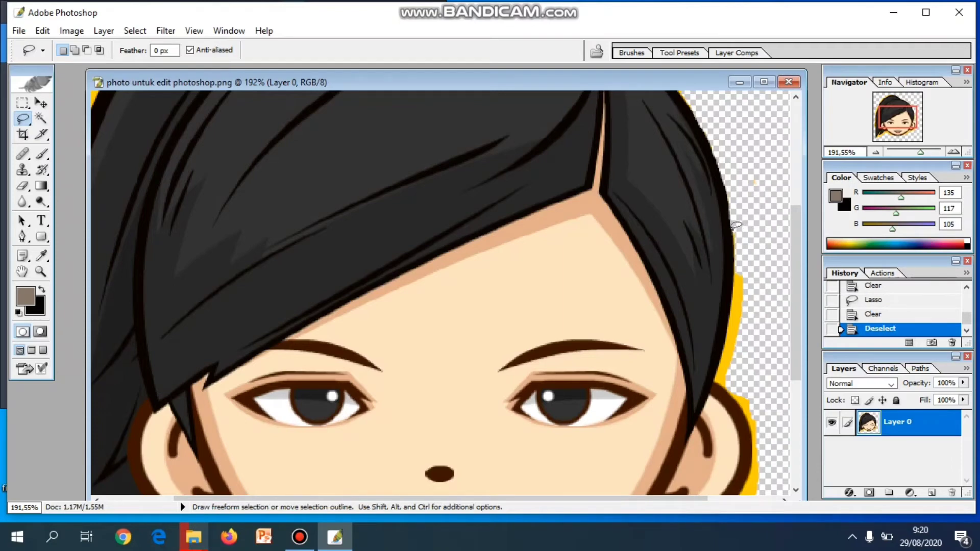
pyautogui.moveTo(735, 225)
pyautogui.mouseDown()
pyautogui.moveTo(741, 245)
pyautogui.moveTo(735, 235)
pyautogui.mouseUp()
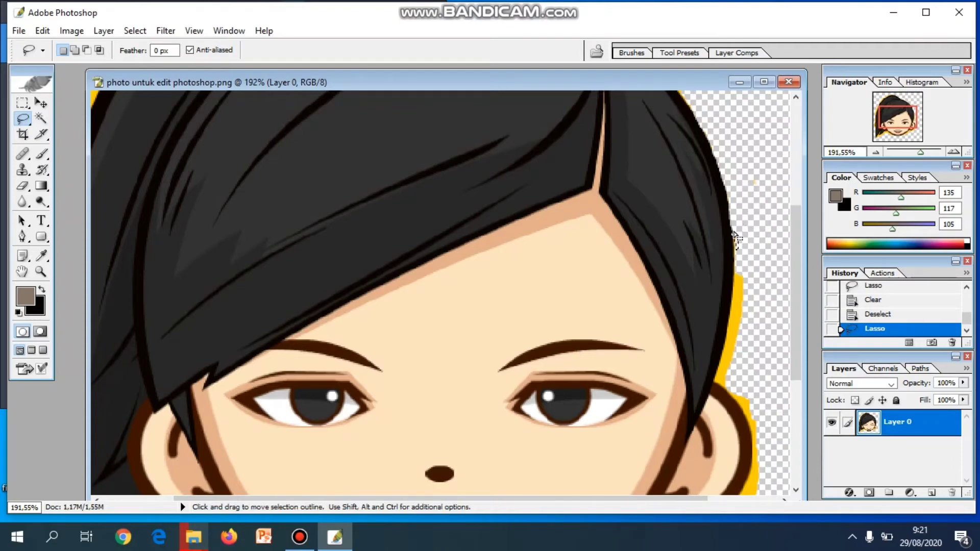
pyautogui.press('Delete')
pyautogui.hotkey('ctrl', 'd')
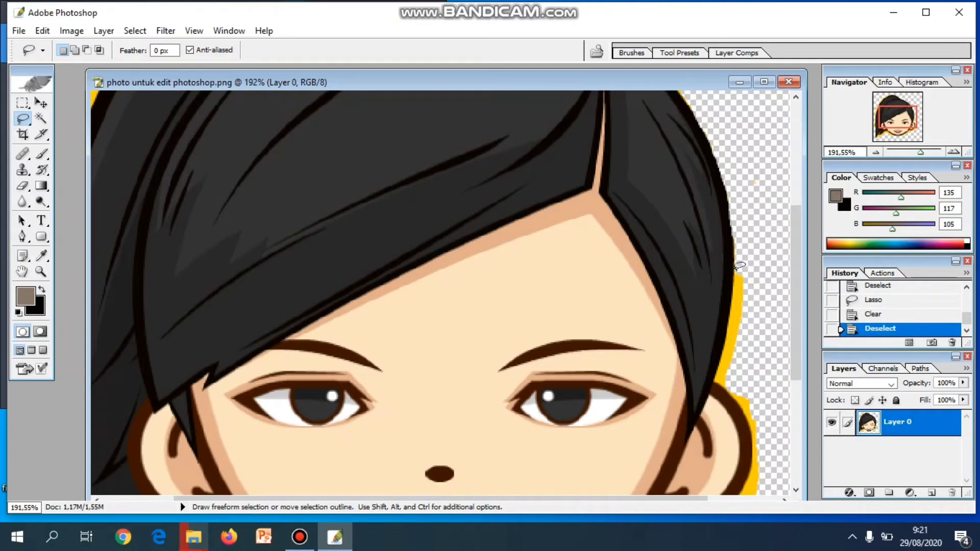
# Step: Lasso and delete the yellow strip along the lower side hair down to eyebrow height, including the sliver left beside it, and deselect
pyautogui.moveTo(739, 276)
pyautogui.mouseDown()
pyautogui.moveTo(740, 330)
pyautogui.moveTo(748, 276)
pyautogui.moveTo(739, 271)
pyautogui.mouseUp()
pyautogui.press('Delete')
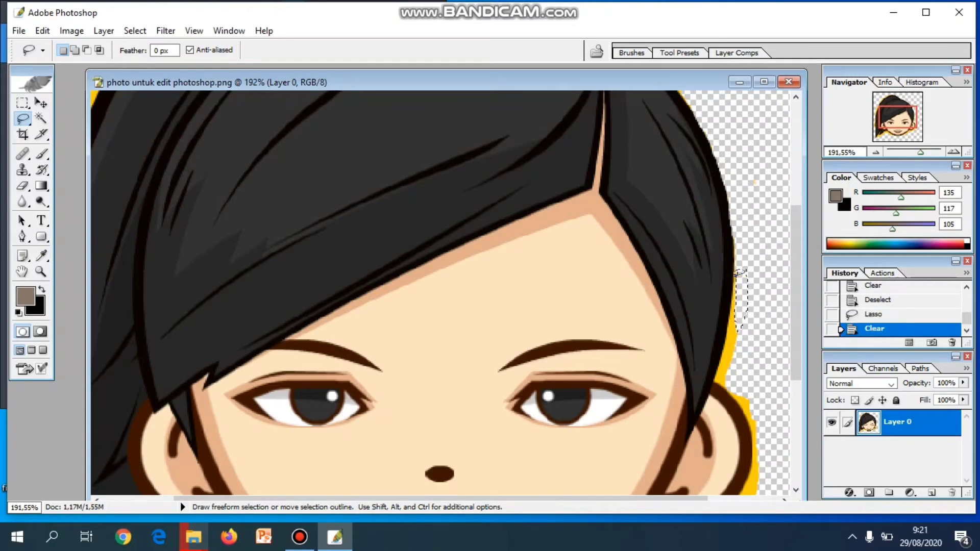
pyautogui.hotkey('ctrl', 'd')
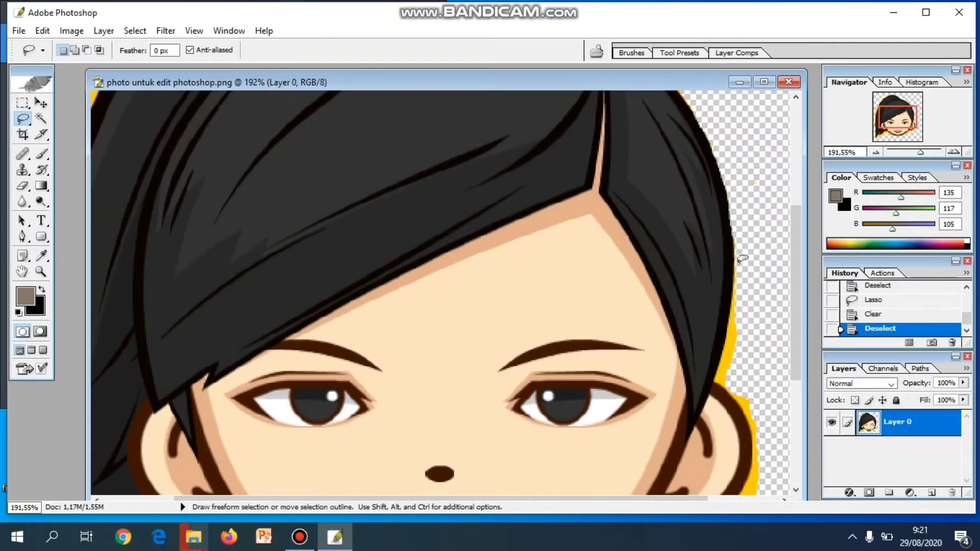
pyautogui.moveTo(920, 151); pyautogui.dragTo(922, 151)
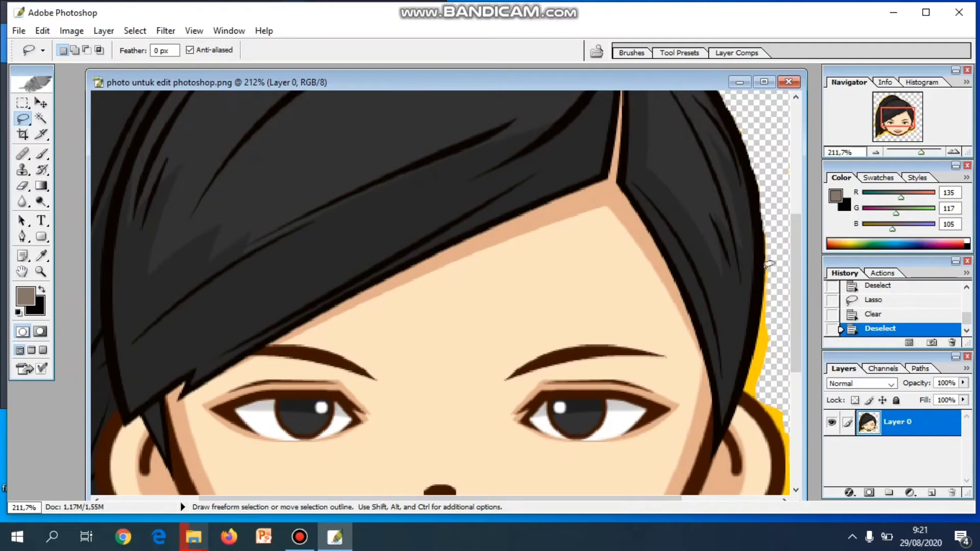
pyautogui.moveTo(766, 282)
pyautogui.mouseDown()
pyautogui.moveTo(756, 344)
pyautogui.moveTo(764, 361)
pyautogui.moveTo(778, 318)
pyautogui.moveTo(766, 282)
pyautogui.mouseUp()
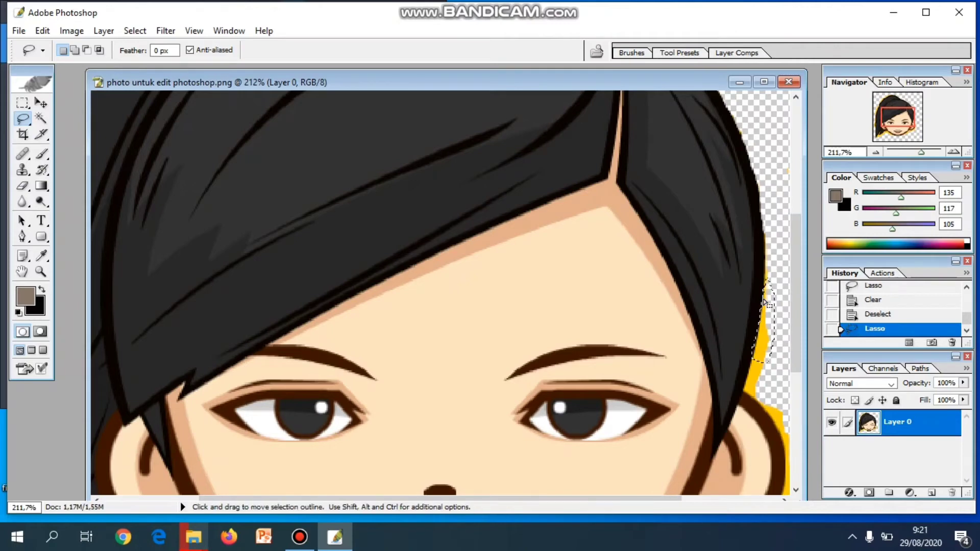
pyautogui.press('Delete')
pyautogui.hotkey('ctrl', 'd')
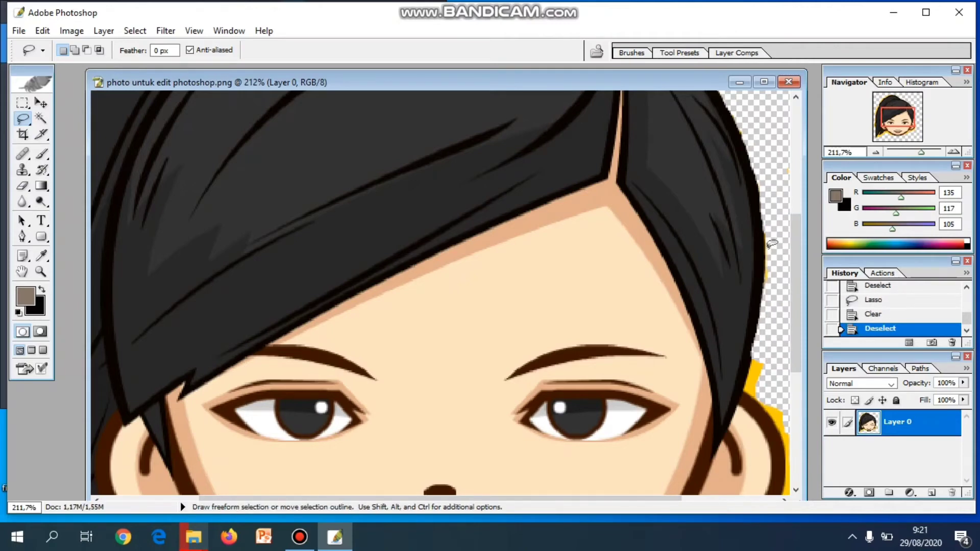
pyautogui.moveTo(770, 263)
pyautogui.mouseDown()
pyautogui.moveTo(767, 284)
pyautogui.moveTo(771, 243)
pyautogui.moveTo(772, 261)
pyautogui.mouseUp()
pyautogui.press('Delete')
pyautogui.hotkey('ctrl', 'd')
# Step: Lasso and delete the yellow patch and its remnants in the corner where the side hair meets the ear, deselecting after each
pyautogui.moveTo(760, 391); pyautogui.dragTo(758, 359)
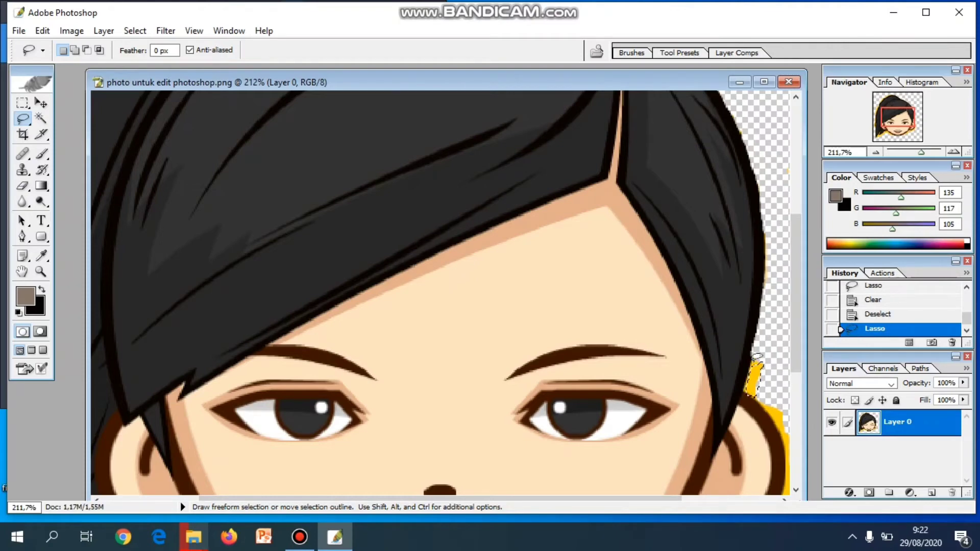
pyautogui.press('Delete')
pyautogui.hotkey('ctrl', 'd')
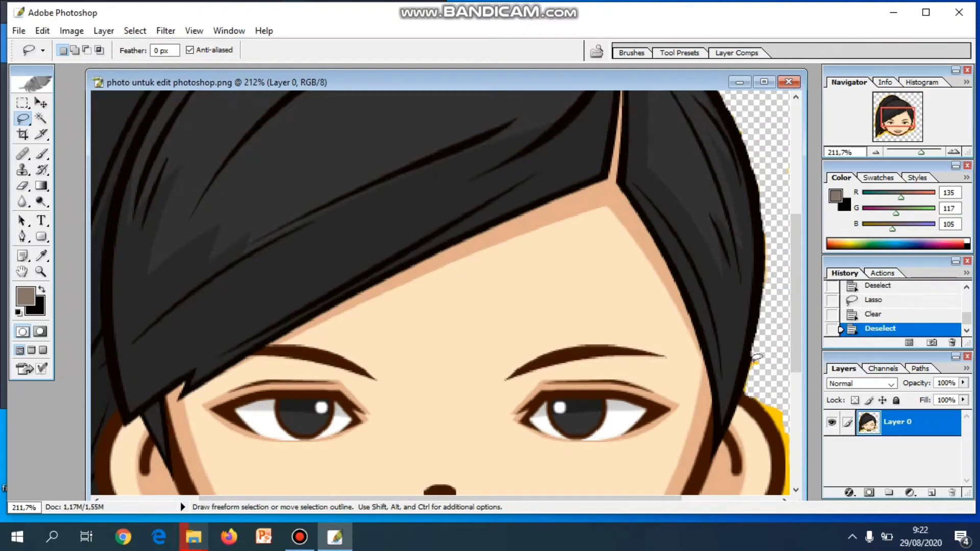
pyautogui.moveTo(754, 369)
pyautogui.mouseDown()
pyautogui.moveTo(760, 355)
pyautogui.moveTo(754, 370)
pyautogui.mouseUp()
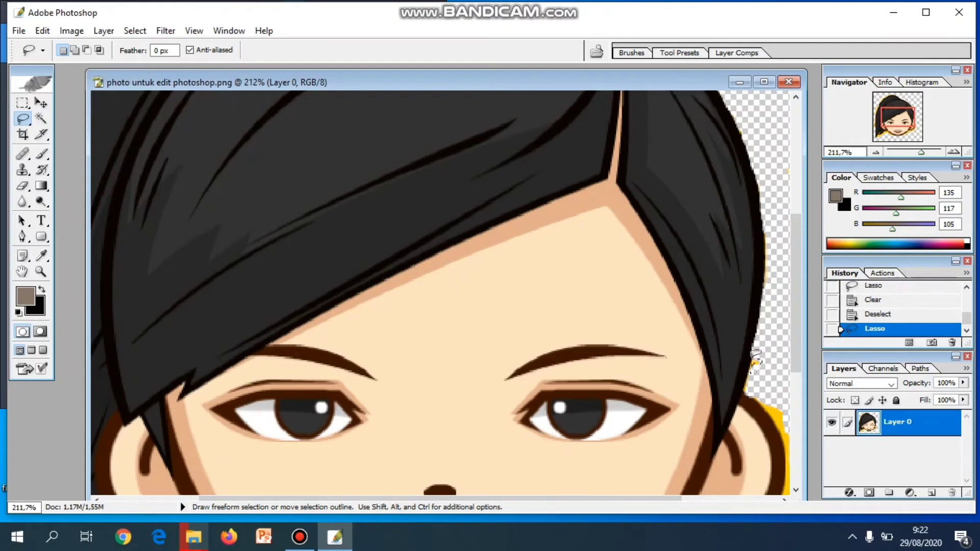
pyautogui.press('Delete')
pyautogui.hotkey('ctrl', 'd')
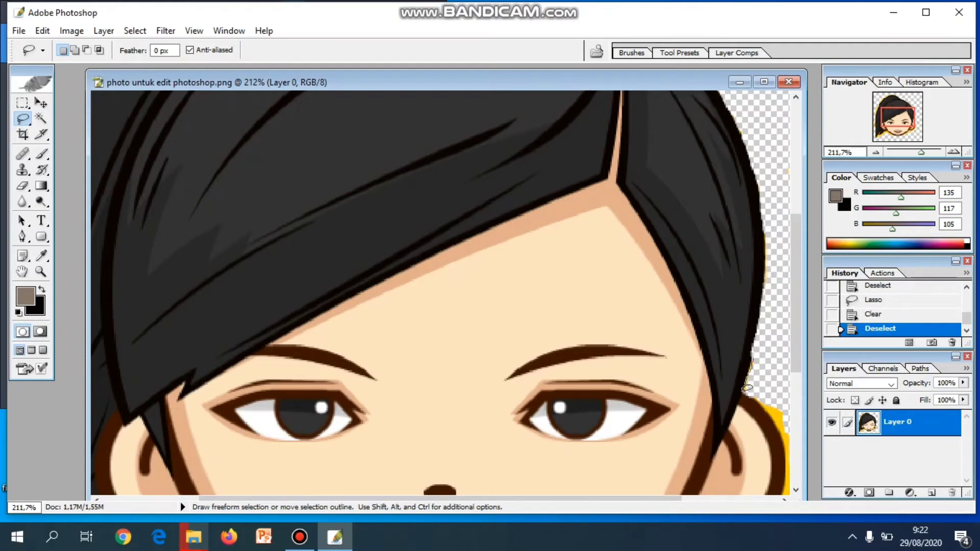
pyautogui.moveTo(748, 384)
pyautogui.mouseDown()
pyautogui.moveTo(760, 352)
pyautogui.moveTo(746, 391)
pyautogui.mouseUp()
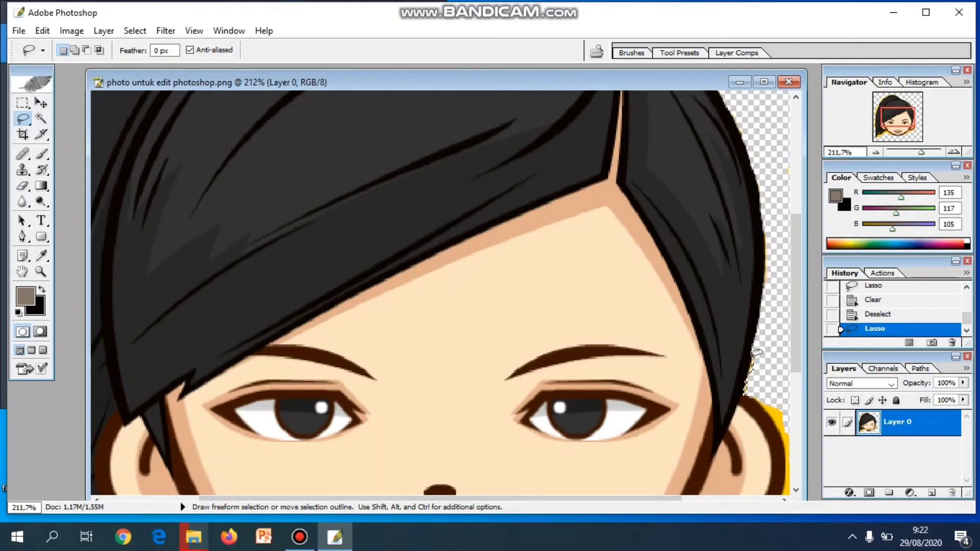
pyautogui.press('Delete')
pyautogui.hotkey('ctrl', 'd')
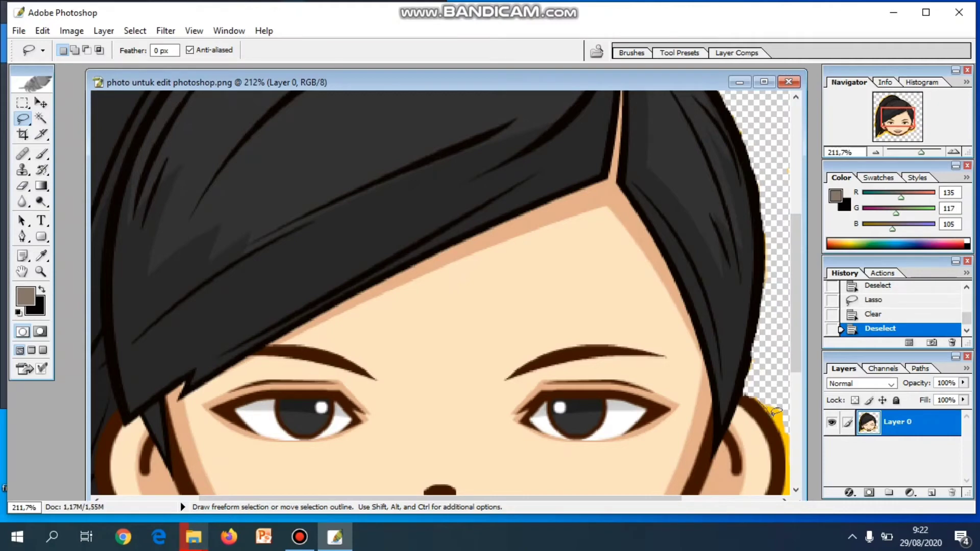
# Step: Lasso and delete the yellow fringe over the upper curve of the ear opposite the ponytail and clear the selection
pyautogui.moveTo(779, 422)
pyautogui.mouseDown()
pyautogui.moveTo(792, 440)
pyautogui.moveTo(778, 401)
pyautogui.moveTo(764, 400)
pyautogui.mouseUp()
pyautogui.press('Delete')
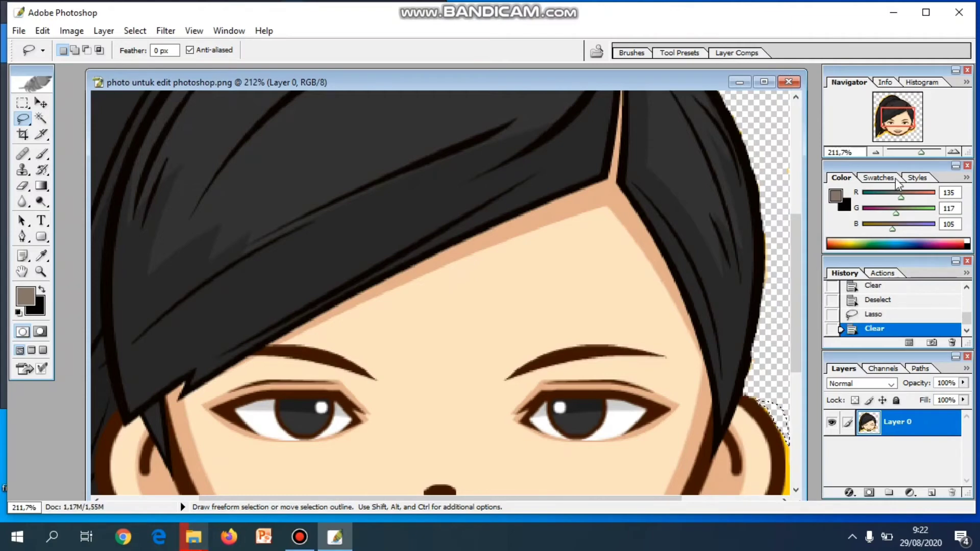
pyautogui.moveTo(928, 147); pyautogui.dragTo(915, 150)
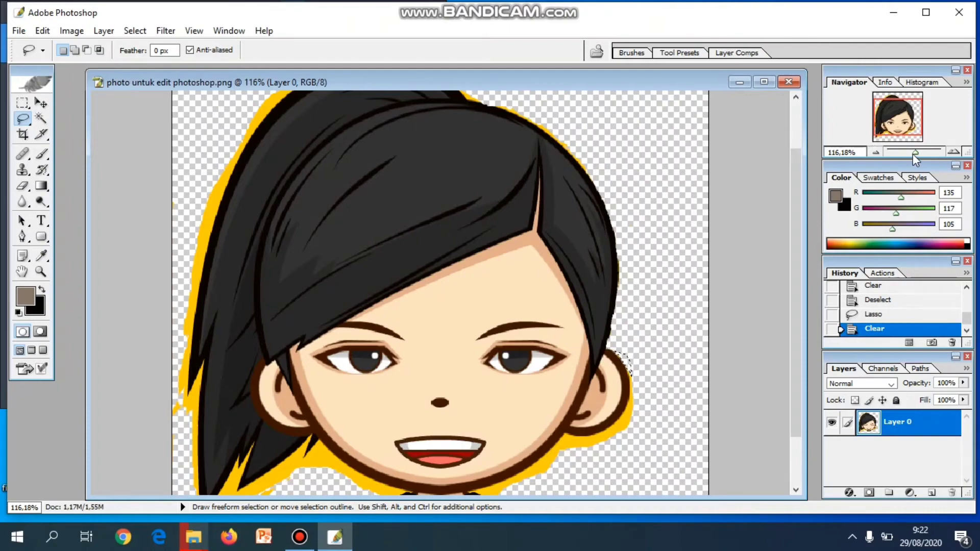
pyautogui.moveTo(915, 154); pyautogui.dragTo(916, 154)
pyautogui.hotkey('ctrl', 'd')
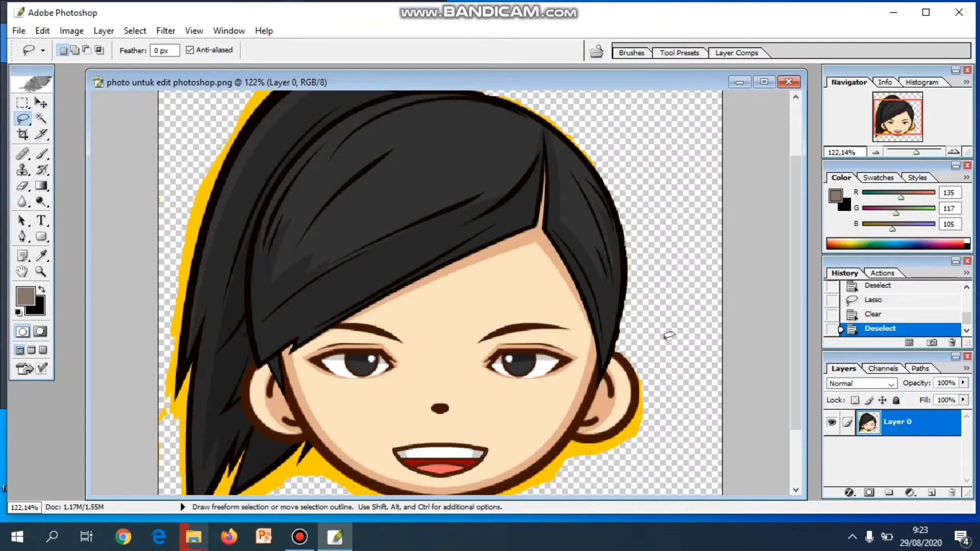
# Step: Lasso a small part of the yellow strip beside the ear's outer edge, delete it and deselect
pyautogui.moveTo(639, 375)
pyautogui.mouseDown()
pyautogui.moveTo(625, 435)
pyautogui.moveTo(564, 448)
pyautogui.mouseUp()
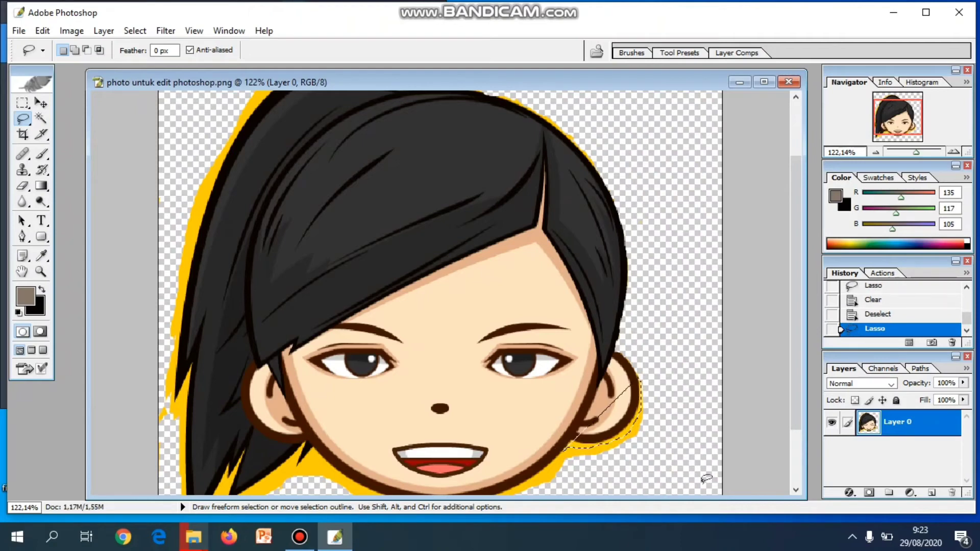
pyautogui.click(670, 287)
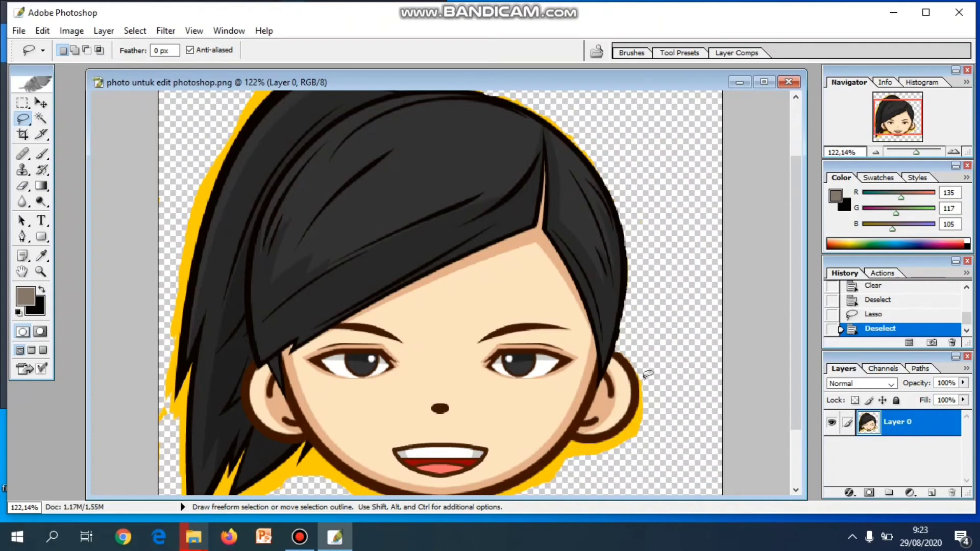
pyautogui.moveTo(645, 397)
pyautogui.mouseDown()
pyautogui.moveTo(636, 433)
pyautogui.moveTo(656, 407)
pyautogui.moveTo(645, 374)
pyautogui.mouseUp()
pyautogui.press('Delete')
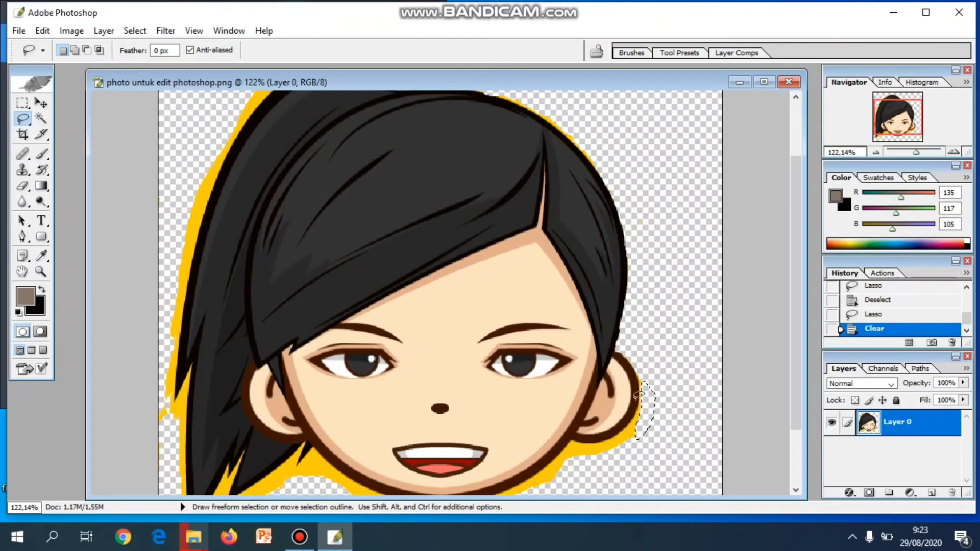
pyautogui.hotkey('ctrl', 'd')
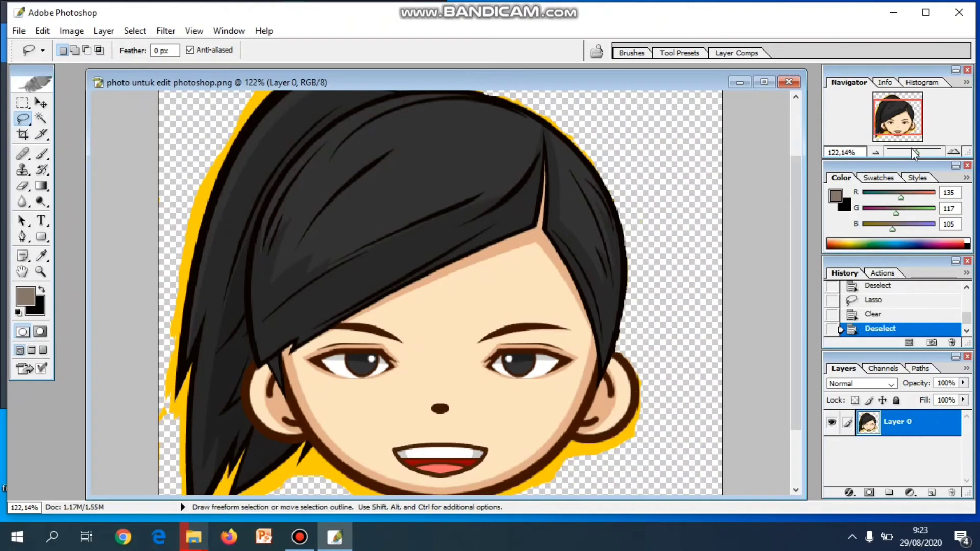
# Step: Lasso and delete the thin yellow fringe still touching the upper outer edge of the ear at about 182% zoom
pyautogui.moveTo(916, 152); pyautogui.dragTo(920, 153)
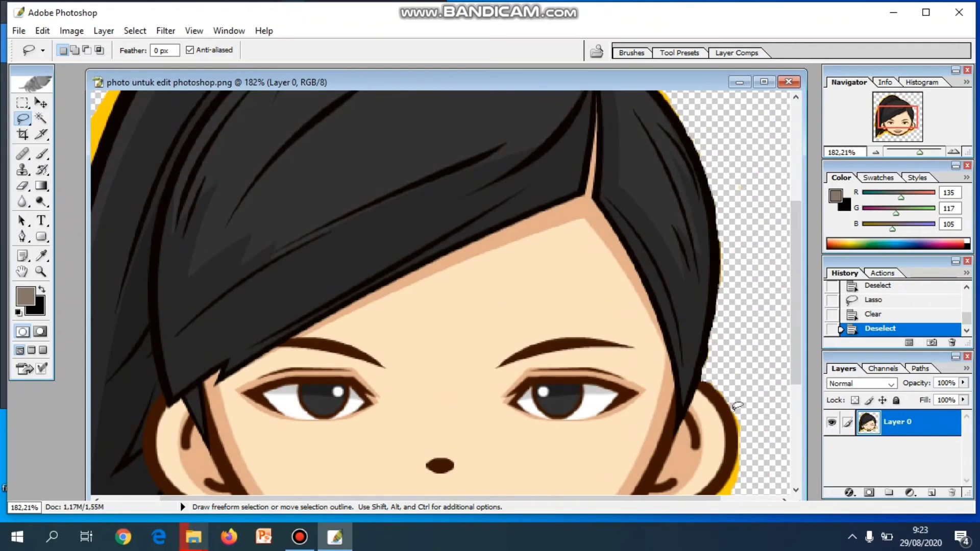
pyautogui.moveTo(743, 434)
pyautogui.mouseDown()
pyautogui.moveTo(735, 406)
pyautogui.moveTo(738, 438)
pyautogui.moveTo(738, 416)
pyautogui.mouseUp()
pyautogui.press('Delete')
pyautogui.press('Delete')
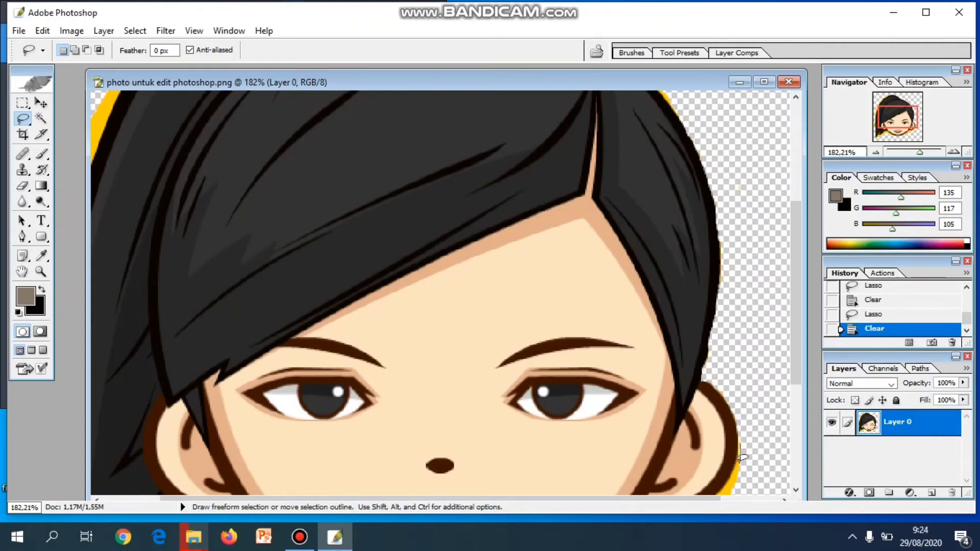
# Step: Lasso and delete the yellow fringe along the lower outer curve of the ear, including the thin remnants against its outline
pyautogui.moveTo(743, 436); pyautogui.dragTo(744, 438)
pyautogui.moveTo(729, 489)
pyautogui.mouseDown()
pyautogui.moveTo(746, 472)
pyautogui.moveTo(744, 443)
pyautogui.mouseUp()
pyautogui.press('Delete')
pyautogui.hotkey('ctrl', 'd')
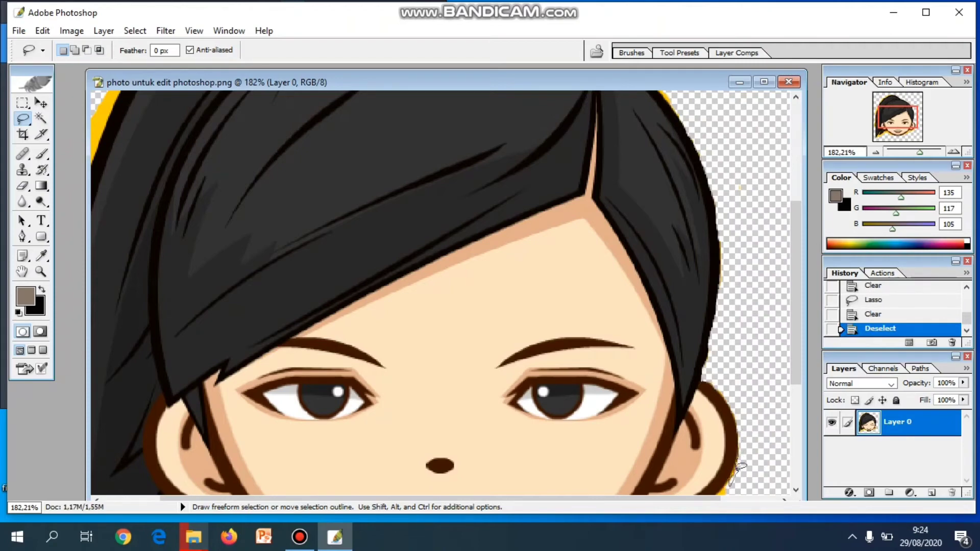
pyautogui.moveTo(745, 438); pyautogui.dragTo(743, 438)
pyautogui.press('Delete')
pyautogui.press('Delete')
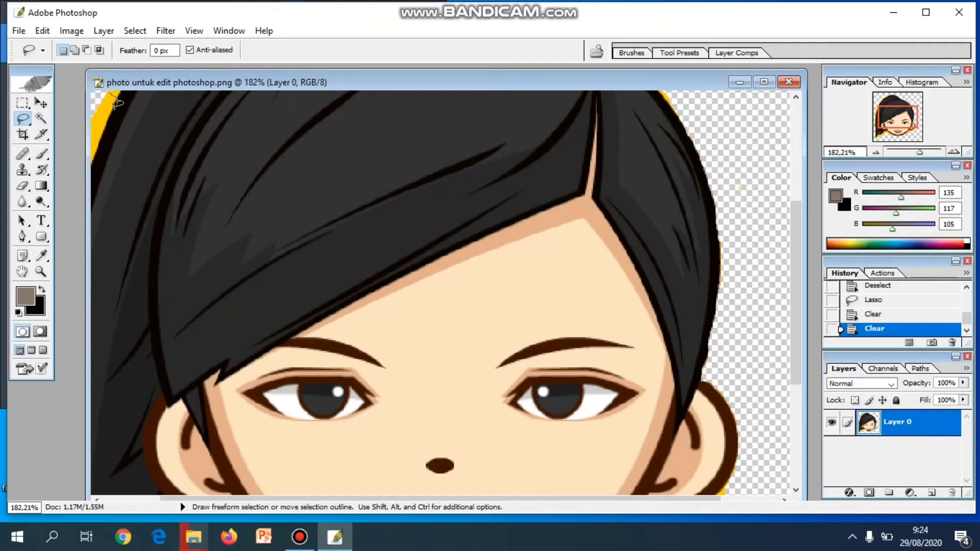
# Step: Lasso and delete the yellow section beside the ponytail's upper outer edge and the small yellow bit along the opposite upper hair
pyautogui.moveTo(111, 116)
pyautogui.mouseDown()
pyautogui.moveTo(96, 153)
pyautogui.moveTo(92, 125)
pyautogui.moveTo(107, 94)
pyautogui.mouseUp()
pyautogui.press('Delete')
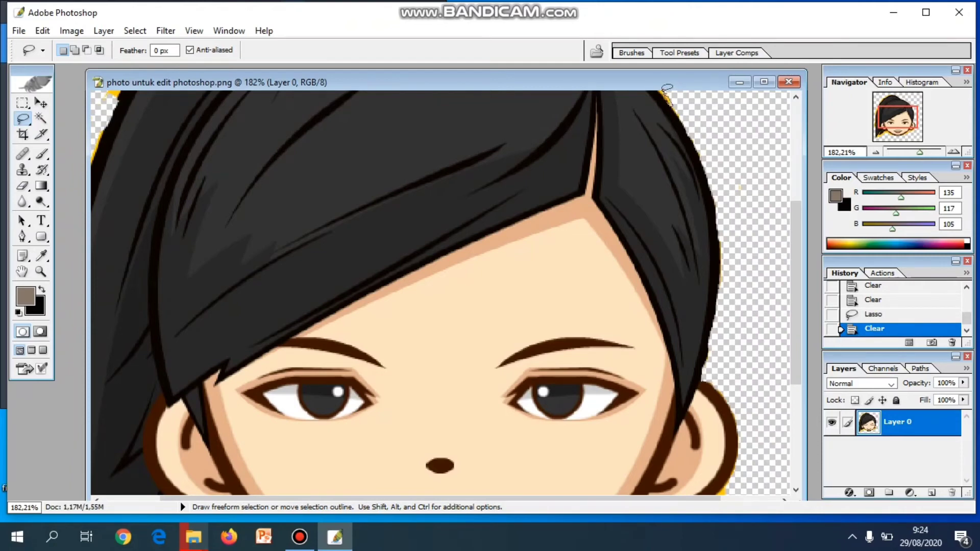
pyautogui.moveTo(666, 88); pyautogui.dragTo(663, 97)
pyautogui.press('Delete')
pyautogui.scroll(2, 970, 302)
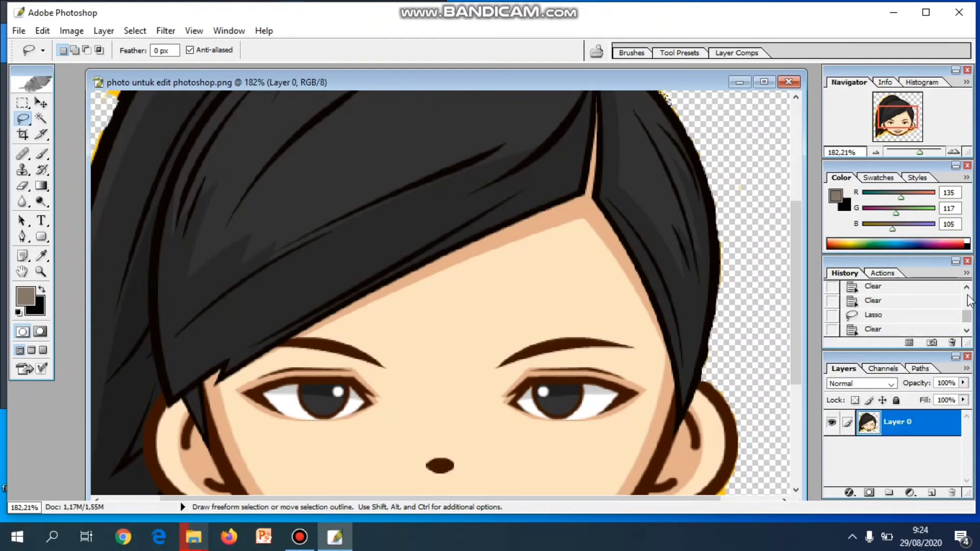
pyautogui.moveTo(920, 151); pyautogui.dragTo(916, 152)
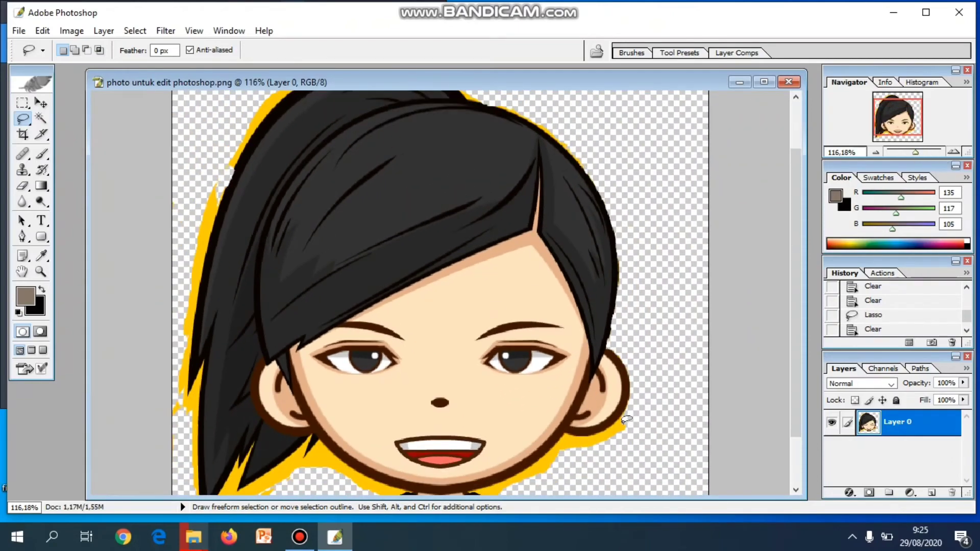
# Step: Lasso and delete the yellow areas below the jaw beside the ear and between the chin and the ponytail, deselecting after each
pyautogui.moveTo(593, 435); pyautogui.dragTo(575, 436)
pyautogui.moveTo(536, 463)
pyautogui.mouseDown()
pyautogui.moveTo(478, 496)
pyautogui.moveTo(570, 483)
pyautogui.moveTo(628, 422)
pyautogui.mouseUp()
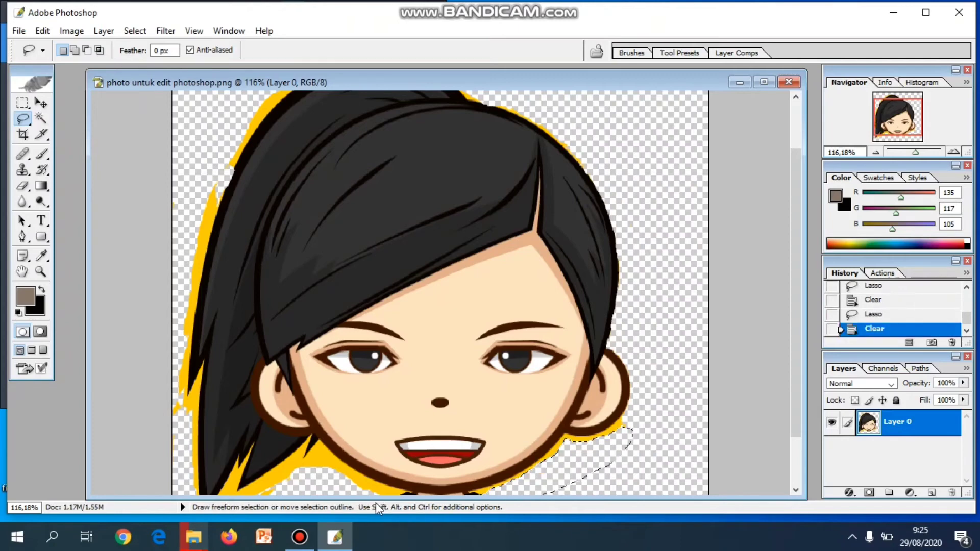
pyautogui.click(323, 470)
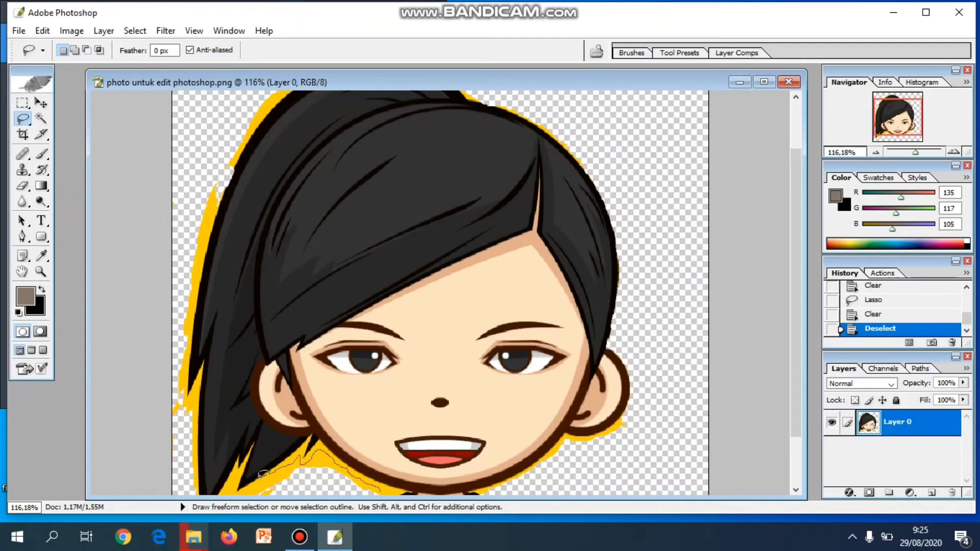
pyautogui.moveTo(264, 497)
pyautogui.mouseDown()
pyautogui.moveTo(307, 484)
pyautogui.moveTo(384, 484)
pyautogui.mouseUp()
pyautogui.press('Delete')
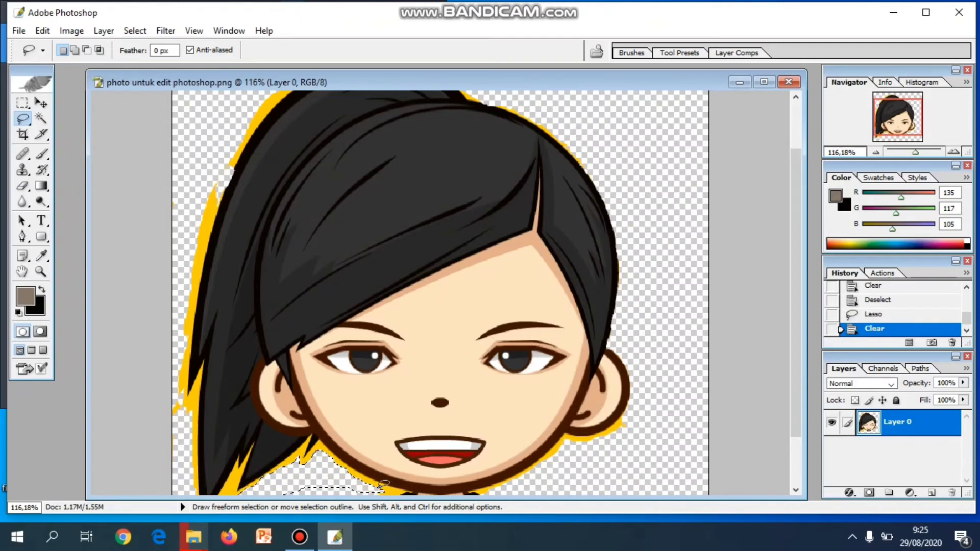
pyautogui.hotkey('ctrl', 'd')
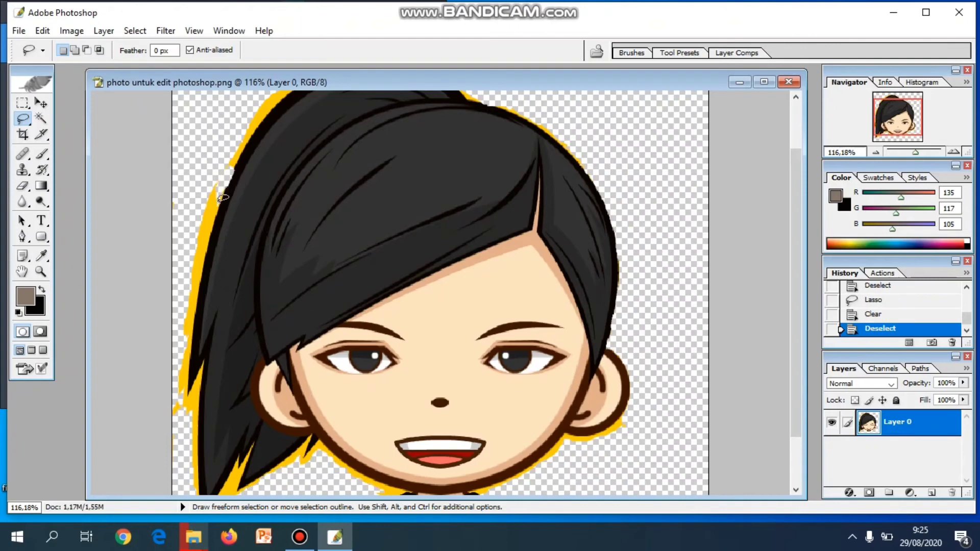
# Step: Lasso and delete the wide yellow strip along the ponytail's outer edge and the small yellow fleck at the canvas border
pyautogui.moveTo(221, 200)
pyautogui.mouseDown()
pyautogui.moveTo(185, 340)
pyautogui.moveTo(180, 288)
pyautogui.moveTo(199, 191)
pyautogui.moveTo(226, 183)
pyautogui.mouseUp()
pyautogui.press('Delete')
pyautogui.hotkey('ctrl', 'd')
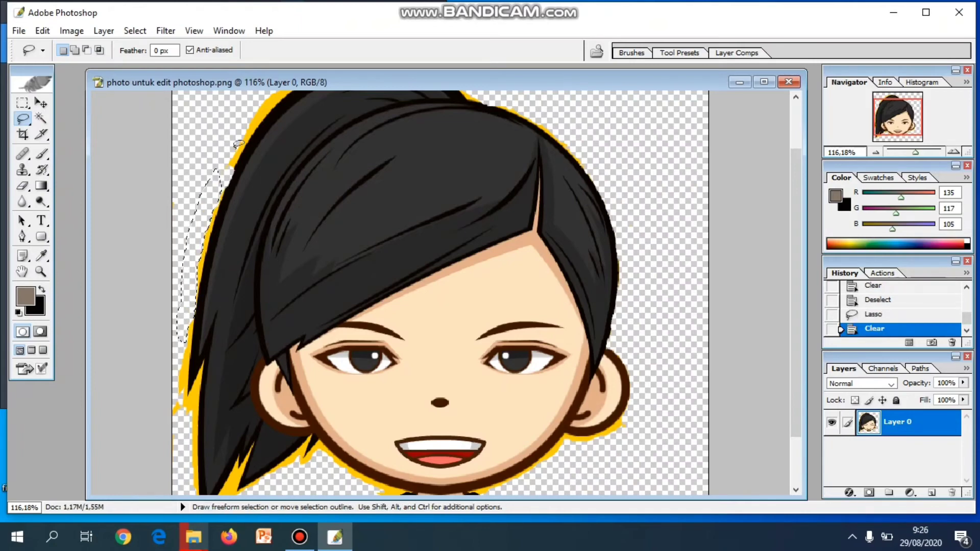
pyautogui.moveTo(176, 202); pyautogui.dragTo(179, 207)
pyautogui.press('Delete')
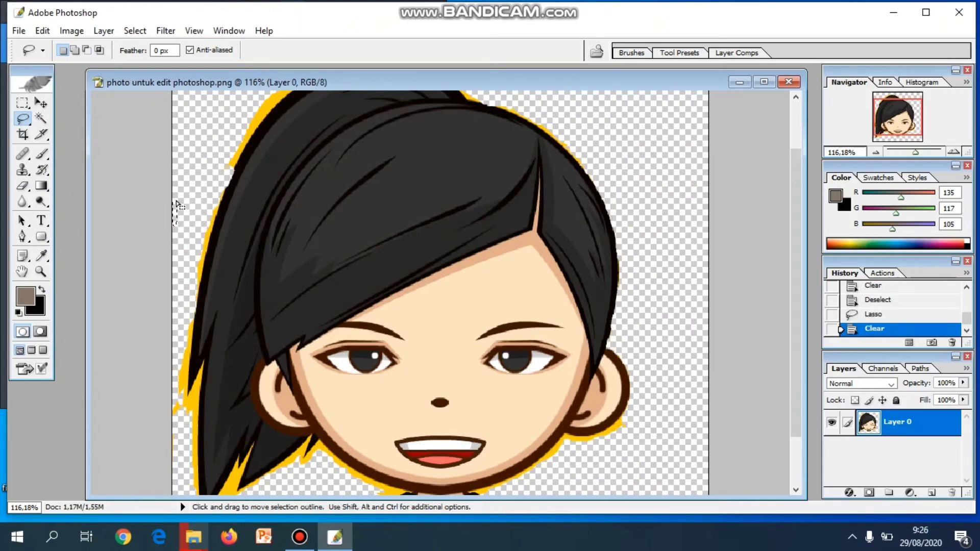
pyautogui.hotkey('ctrl', 'd')
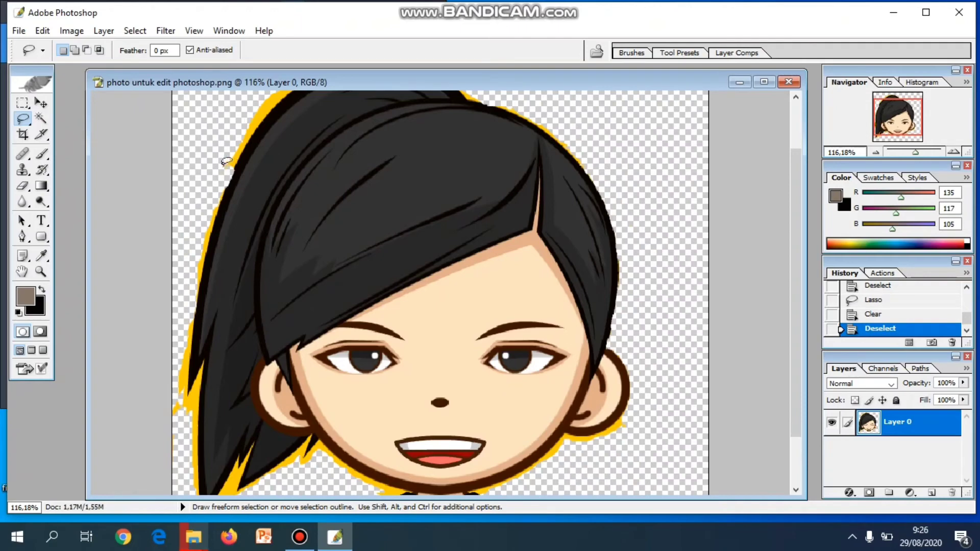
# Step: Lasso and delete the yellow strip beside the upper part of the ponytail, just below its crown, and deselect
pyautogui.moveTo(227, 164)
pyautogui.mouseDown()
pyautogui.moveTo(242, 102)
pyautogui.moveTo(272, 90)
pyautogui.mouseUp()
pyautogui.moveTo(240, 151); pyautogui.dragTo(226, 160)
pyautogui.press('Delete')
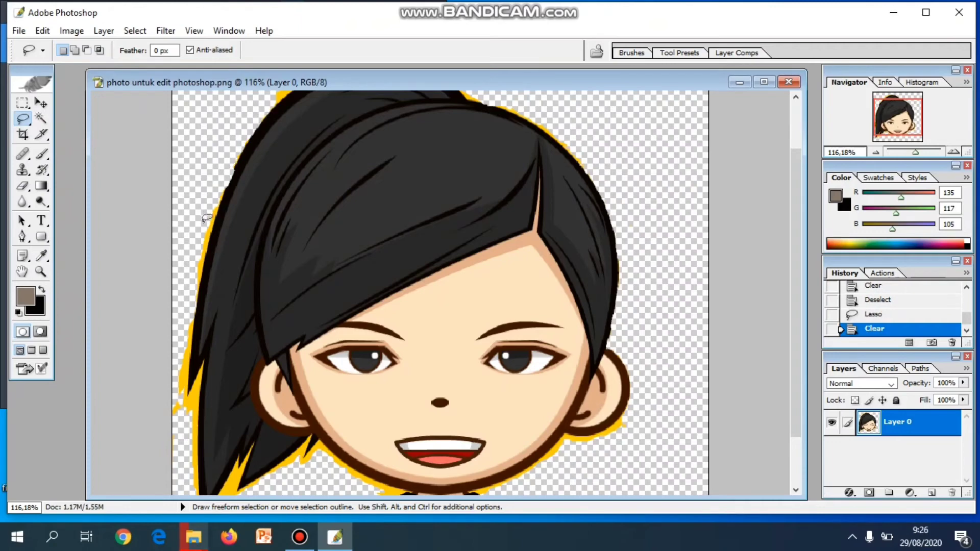
pyautogui.hotkey('ctrl', 'd')
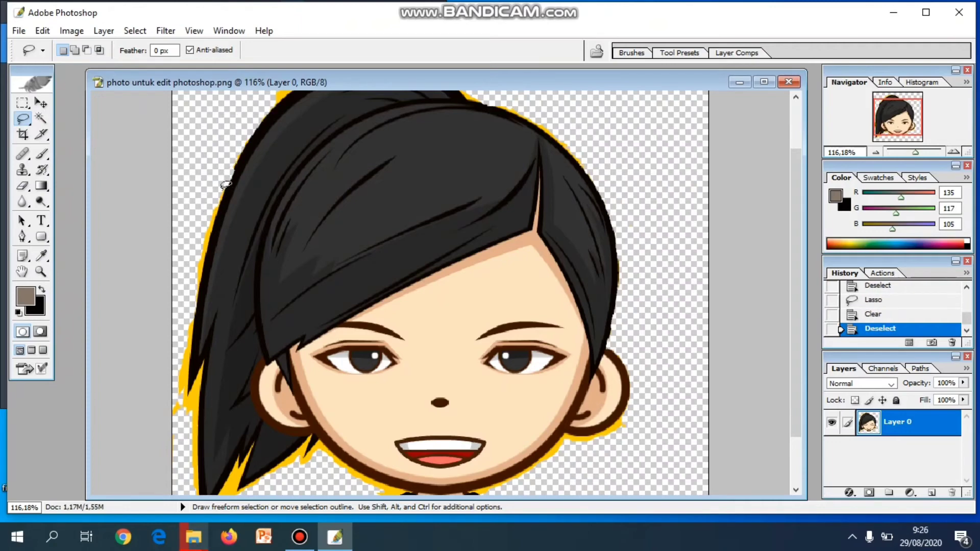
# Step: Lasso the thin yellow fringe against the middle of the ponytail's outer outline, delete it and deselect
pyautogui.moveTo(222, 189)
pyautogui.mouseDown()
pyautogui.moveTo(201, 218)
pyautogui.moveTo(193, 286)
pyautogui.mouseUp()
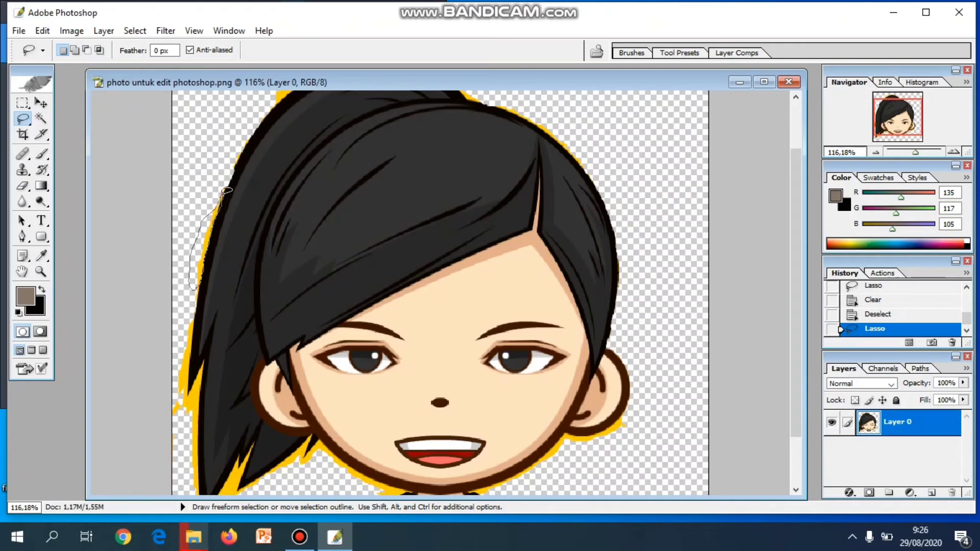
pyautogui.moveTo(223, 194); pyautogui.dragTo(224, 196)
pyautogui.press('Delete')
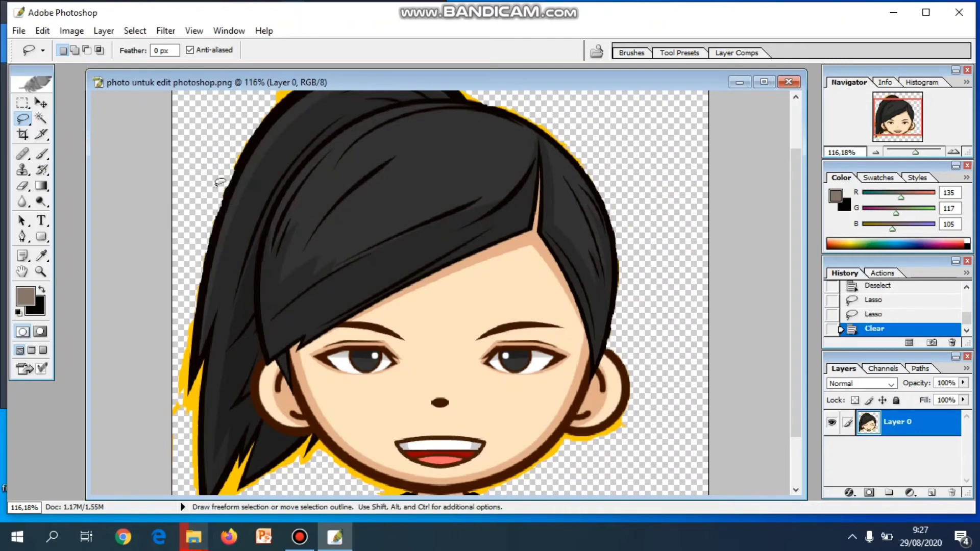
pyautogui.hotkey('ctrl', 'd')
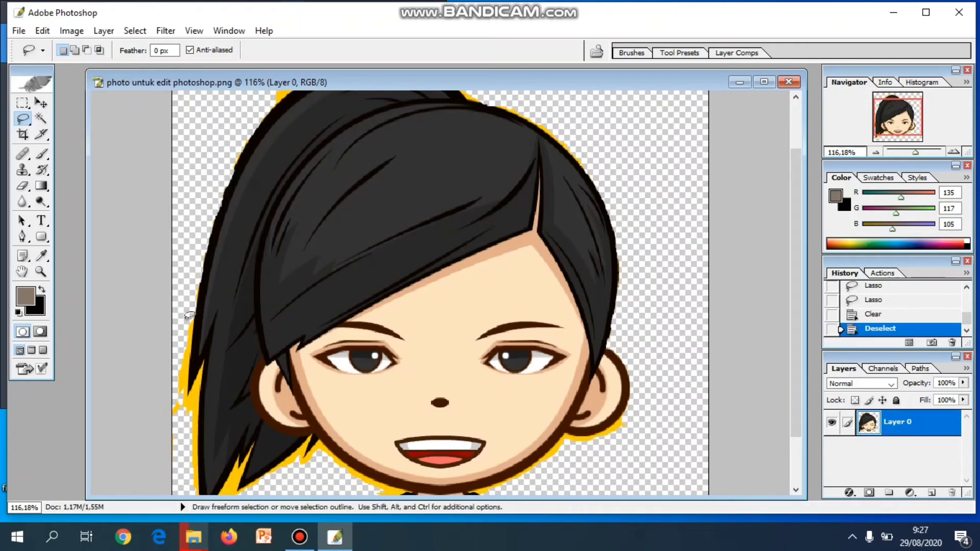
# Step: Lasso and delete the yellow strip along the ponytail's lower outer edge and the thin remnant just above it
pyautogui.moveTo(189, 319); pyautogui.dragTo(185, 361)
pyautogui.moveTo(193, 315); pyautogui.dragTo(192, 319)
pyautogui.press('Delete')
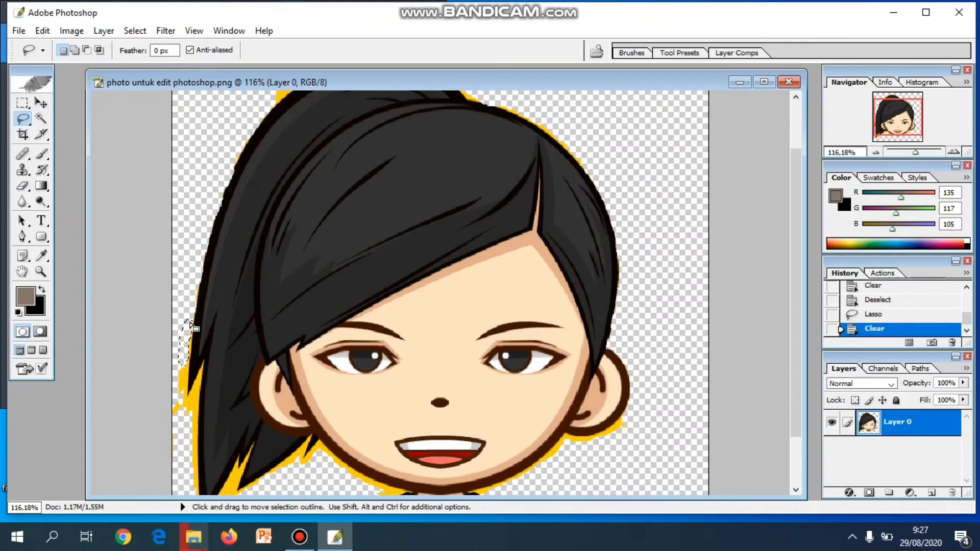
pyautogui.hotkey('ctrl', 'd')
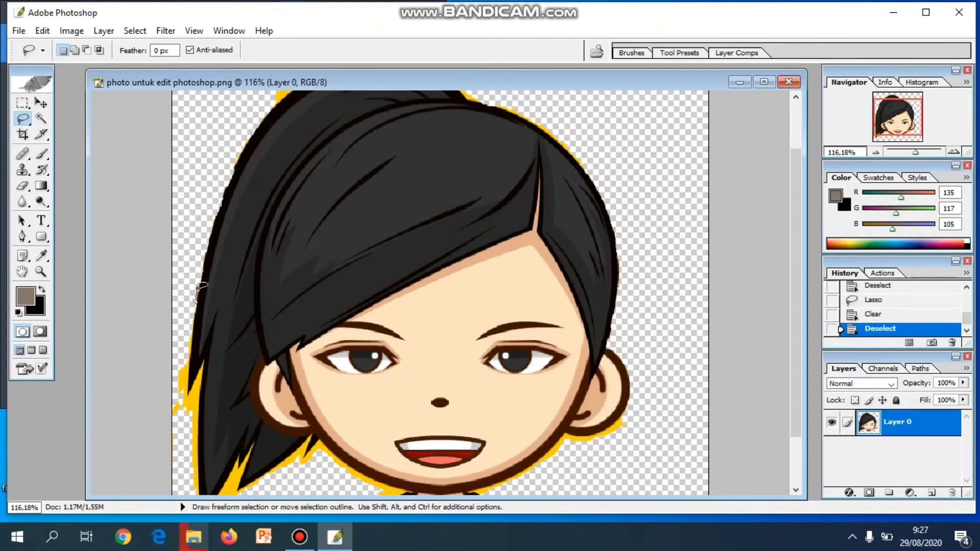
pyautogui.moveTo(199, 280); pyautogui.dragTo(199, 281)
pyautogui.press('Delete')
pyautogui.hotkey('ctrl', 'd')
# Step: Lasso and delete the yellow patches outside the ponytail's side tip near ear height, and clear the selection
pyautogui.moveTo(182, 364)
pyautogui.mouseDown()
pyautogui.moveTo(177, 389)
pyautogui.moveTo(191, 376)
pyautogui.moveTo(188, 327)
pyautogui.moveTo(179, 364)
pyautogui.mouseUp()
pyautogui.press('Delete')
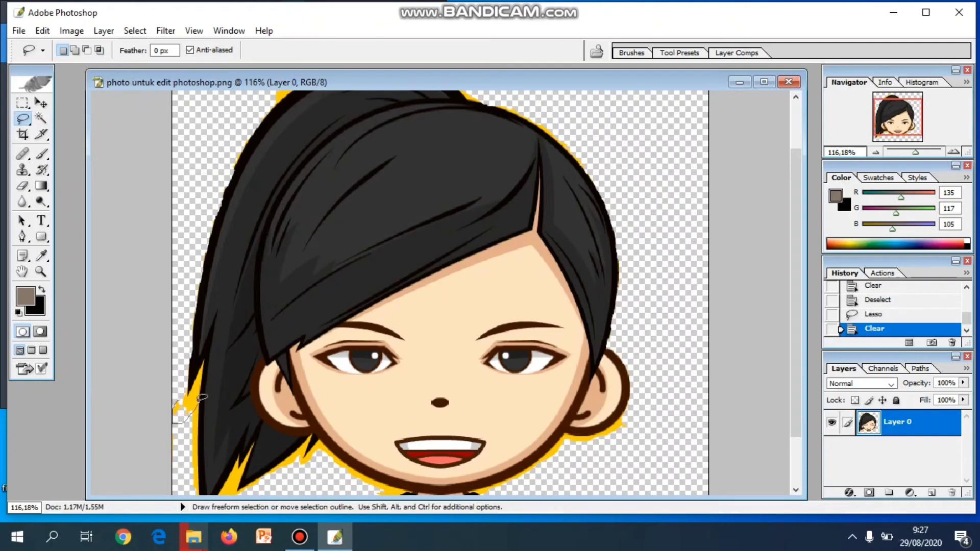
pyautogui.moveTo(188, 397); pyautogui.dragTo(182, 402)
pyautogui.press('Delete')
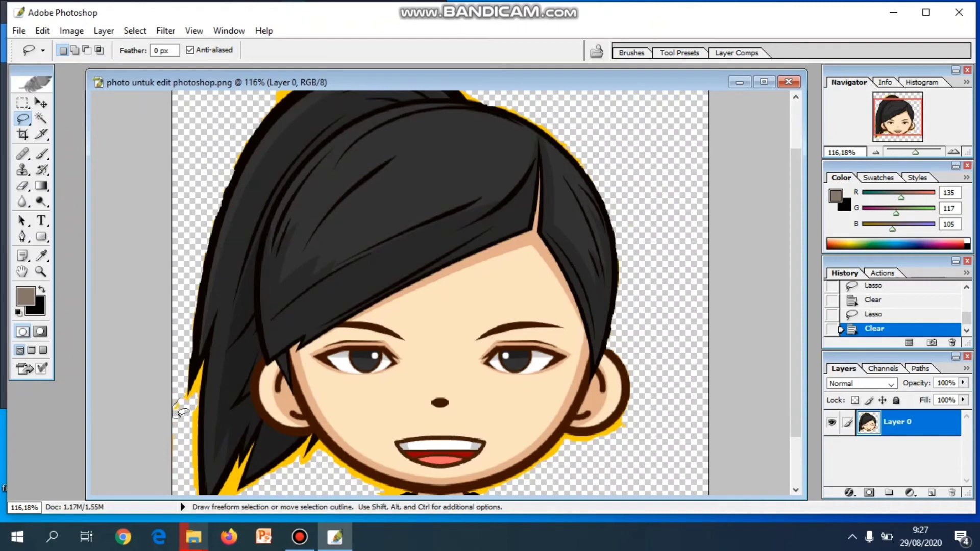
pyautogui.click(182, 400)
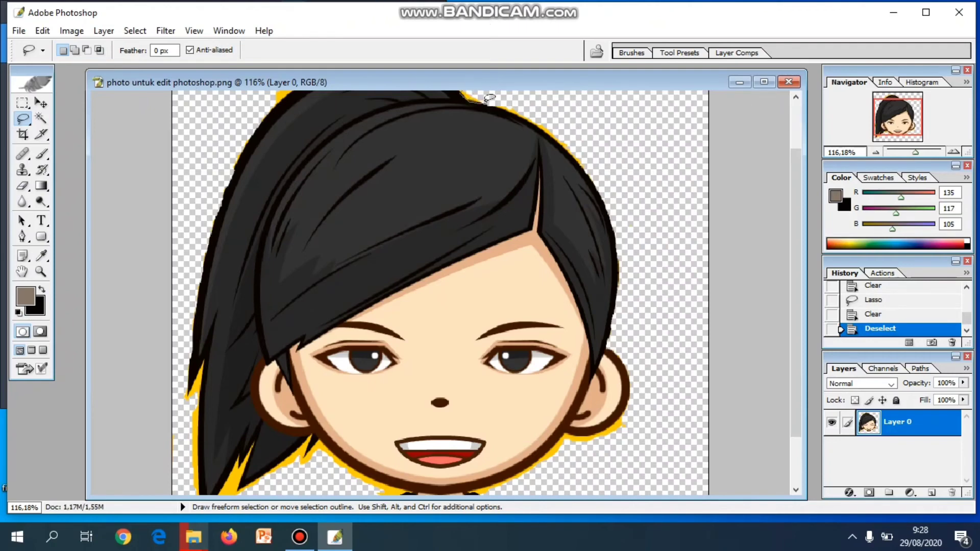
# Step: Lasso and delete the yellow fringe from the notch beside the ponytail's base along the top curve of the head
pyautogui.moveTo(464, 86); pyautogui.dragTo(480, 101)
pyautogui.press('Delete')
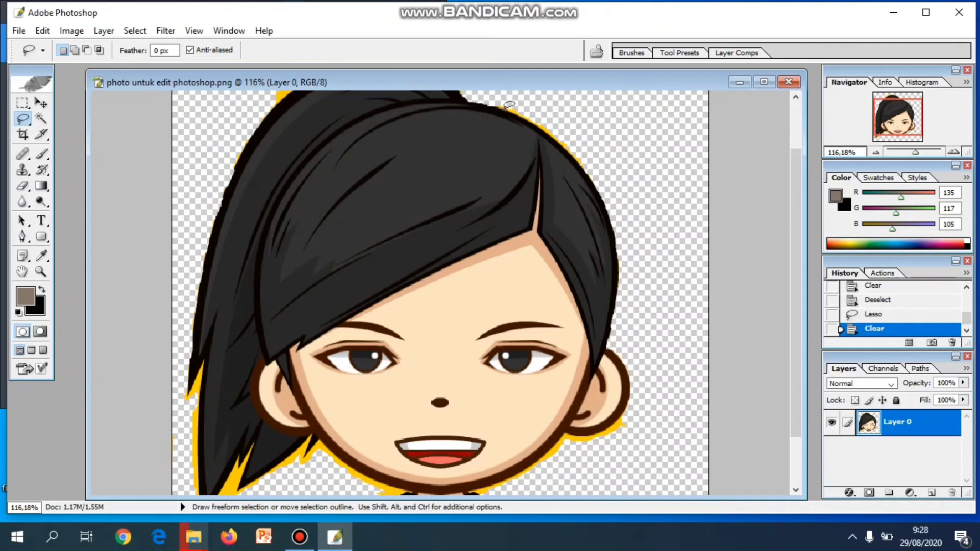
pyautogui.moveTo(524, 110); pyautogui.dragTo(504, 103)
pyautogui.press('Delete')
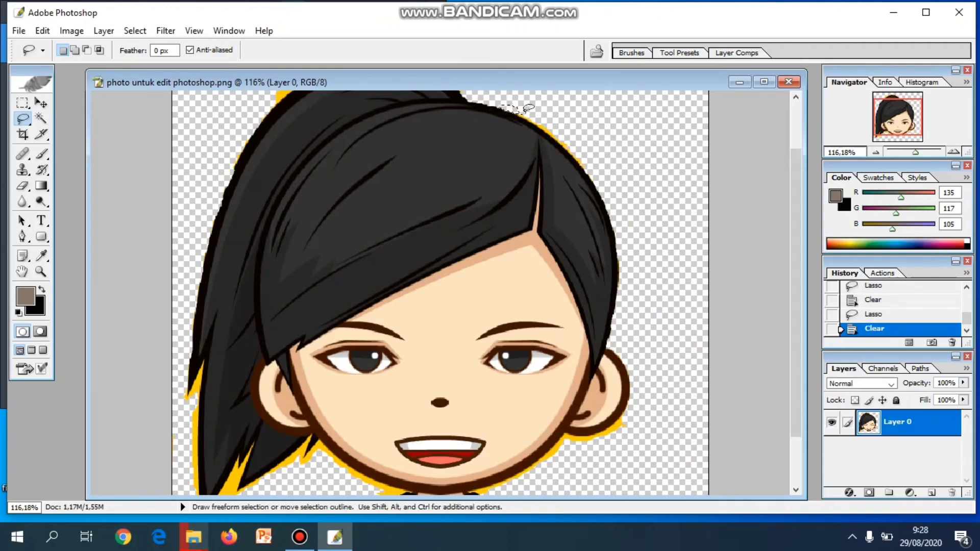
pyautogui.hotkey('ctrl', 'd')
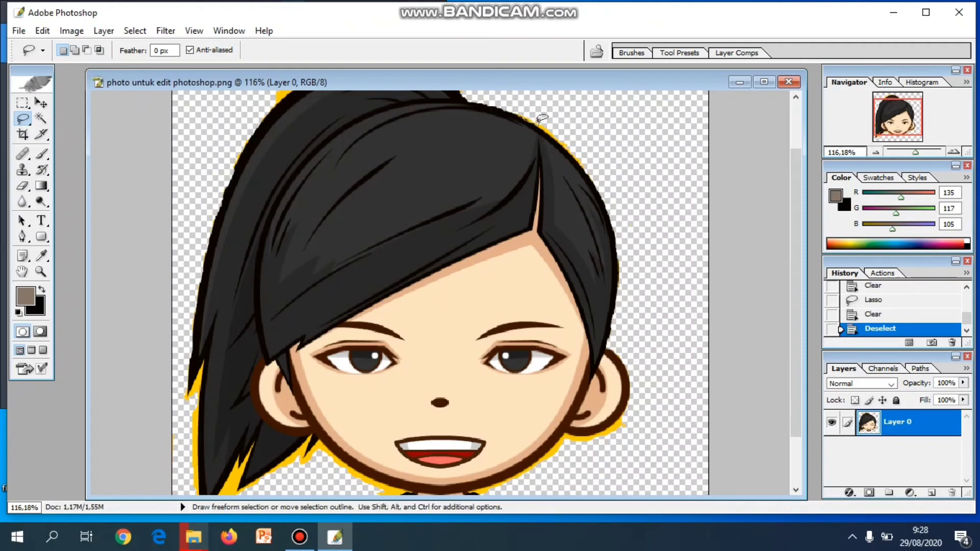
pyautogui.moveTo(542, 119)
pyautogui.mouseDown()
pyautogui.moveTo(517, 105)
pyautogui.moveTo(554, 132)
pyautogui.moveTo(537, 122)
pyautogui.mouseUp()
pyautogui.press('Delete')
pyautogui.press('Delete')
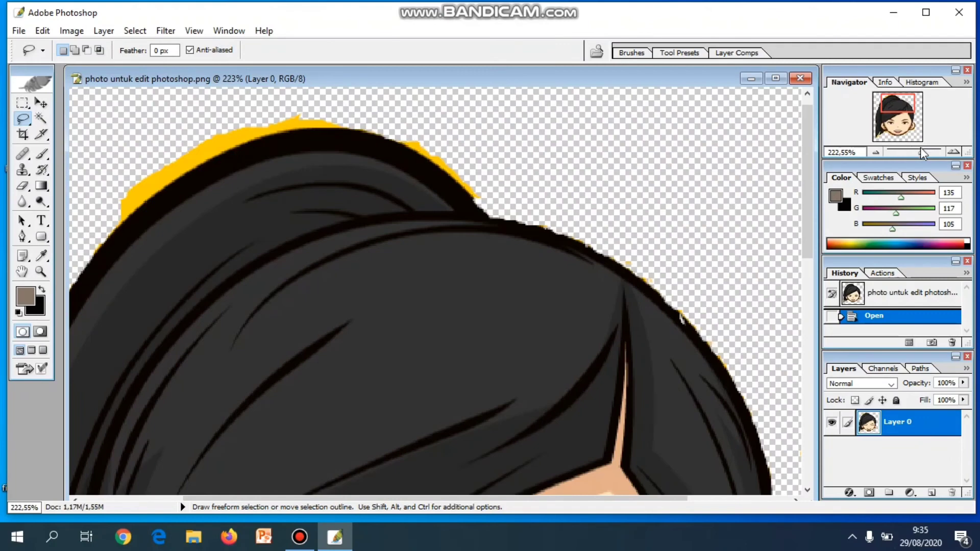
# Step: Lasso and delete the yellow fringe on the slope of the ponytail's crown facing the head at about 286% zoom
pyautogui.moveTo(921, 151); pyautogui.dragTo(924, 152)
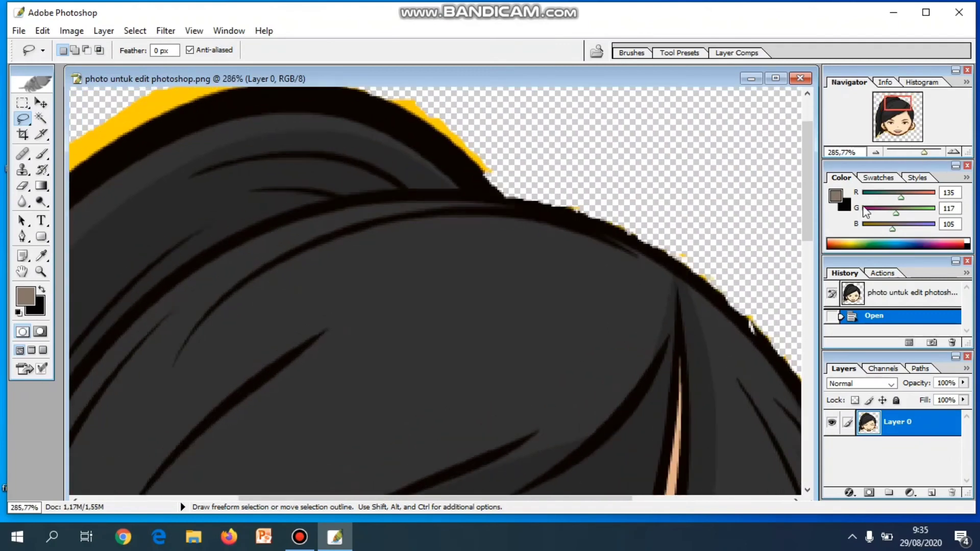
pyautogui.scroll(3, 807, 178)
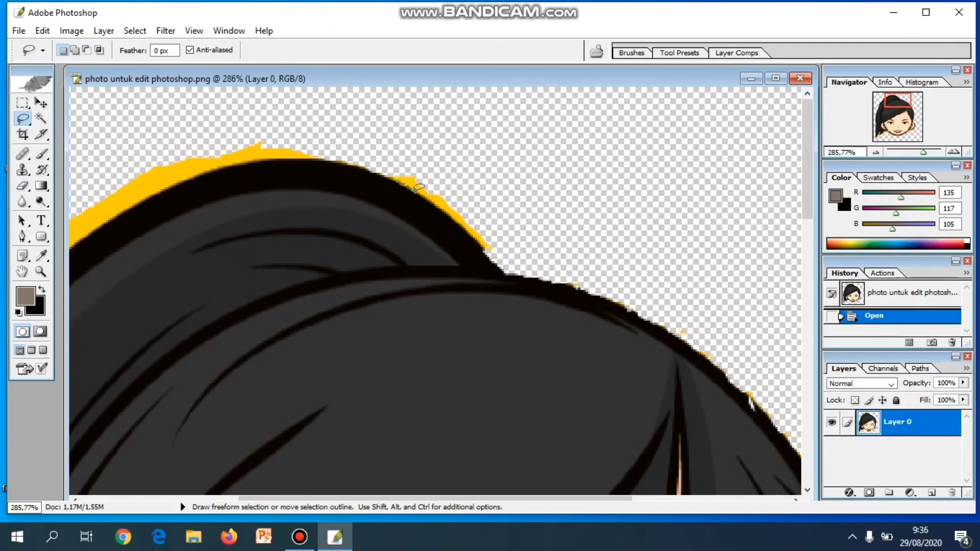
pyautogui.moveTo(419, 187)
pyautogui.mouseDown()
pyautogui.moveTo(435, 198)
pyautogui.moveTo(416, 175)
pyautogui.moveTo(394, 172)
pyautogui.mouseUp()
pyautogui.press('Delete')
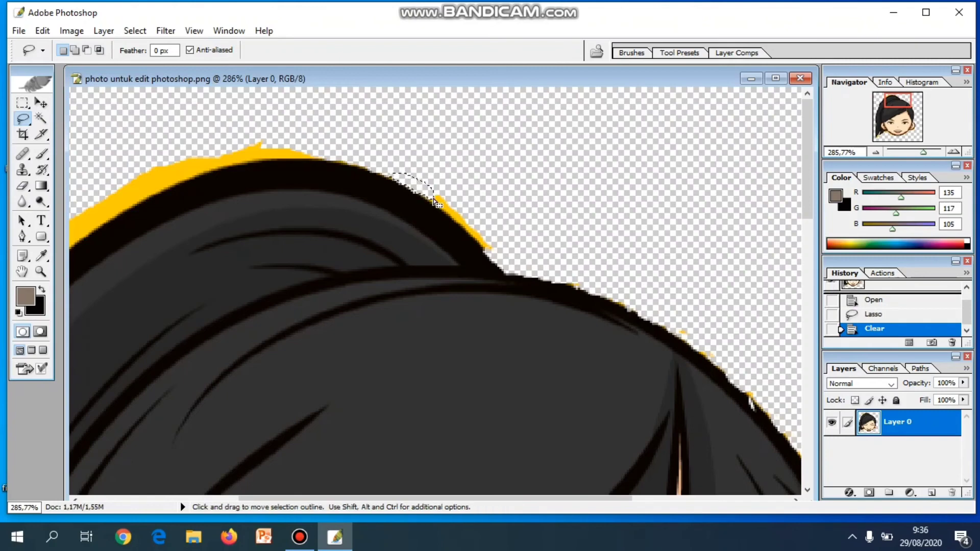
pyautogui.moveTo(435, 197)
pyautogui.mouseDown()
pyautogui.moveTo(456, 215)
pyautogui.moveTo(434, 201)
pyautogui.moveTo(453, 204)
pyautogui.moveTo(436, 185)
pyautogui.moveTo(430, 204)
pyautogui.moveTo(492, 251)
pyautogui.moveTo(488, 233)
pyautogui.moveTo(444, 199)
pyautogui.mouseUp()
pyautogui.press('Delete')
pyautogui.press('Delete')
pyautogui.press('Delete')
pyautogui.click(541, 214)
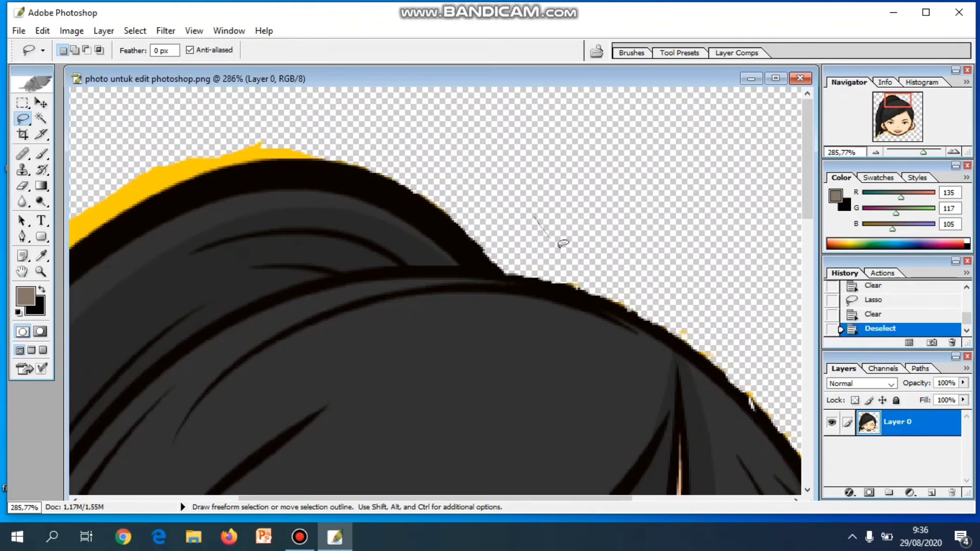
# Step: Lasso and delete the tiny yellow specks along the hair outline on top of the head
pyautogui.moveTo(560, 241)
pyautogui.mouseDown()
pyautogui.moveTo(585, 288)
pyautogui.moveTo(570, 277)
pyautogui.mouseUp()
pyautogui.press('Delete')
pyautogui.click(660, 225)
pyautogui.press('Delete')
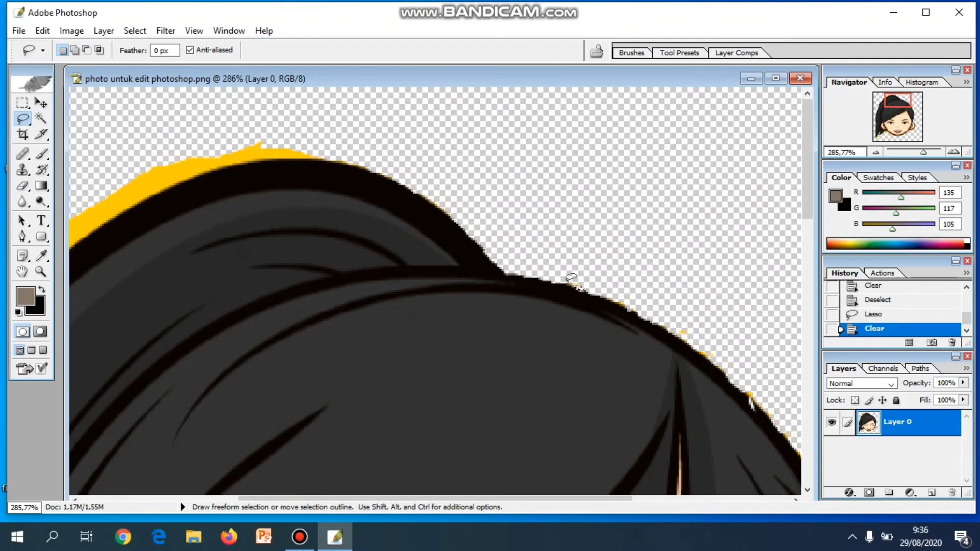
pyautogui.moveTo(682, 317)
pyautogui.mouseDown()
pyautogui.moveTo(681, 328)
pyautogui.moveTo(691, 315)
pyautogui.moveTo(682, 335)
pyautogui.mouseUp()
pyautogui.press('Delete')
# Step: Lasso and delete the thick yellow areas above the ponytail's crown and down its outer slope
pyautogui.moveTo(104, 225)
pyautogui.mouseDown()
pyautogui.moveTo(125, 184)
pyautogui.moveTo(168, 176)
pyautogui.moveTo(103, 215)
pyautogui.moveTo(84, 219)
pyautogui.moveTo(81, 210)
pyautogui.moveTo(195, 142)
pyautogui.moveTo(236, 146)
pyautogui.moveTo(195, 173)
pyautogui.moveTo(105, 180)
pyautogui.mouseUp()
pyautogui.press('Delete')
pyautogui.press('Delete')
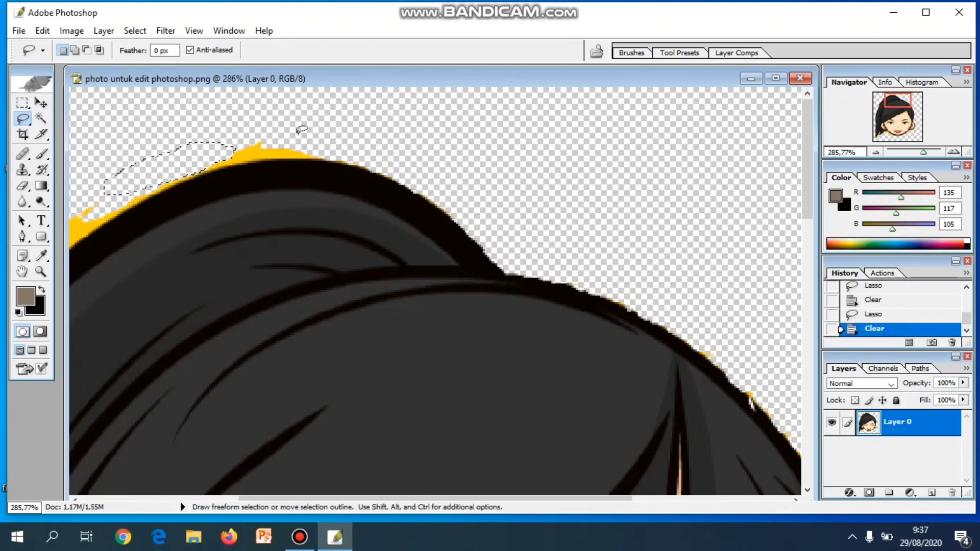
pyautogui.moveTo(306, 151)
pyautogui.mouseDown()
pyautogui.moveTo(232, 153)
pyautogui.moveTo(274, 135)
pyautogui.moveTo(305, 151)
pyautogui.mouseUp()
pyautogui.press('Delete')
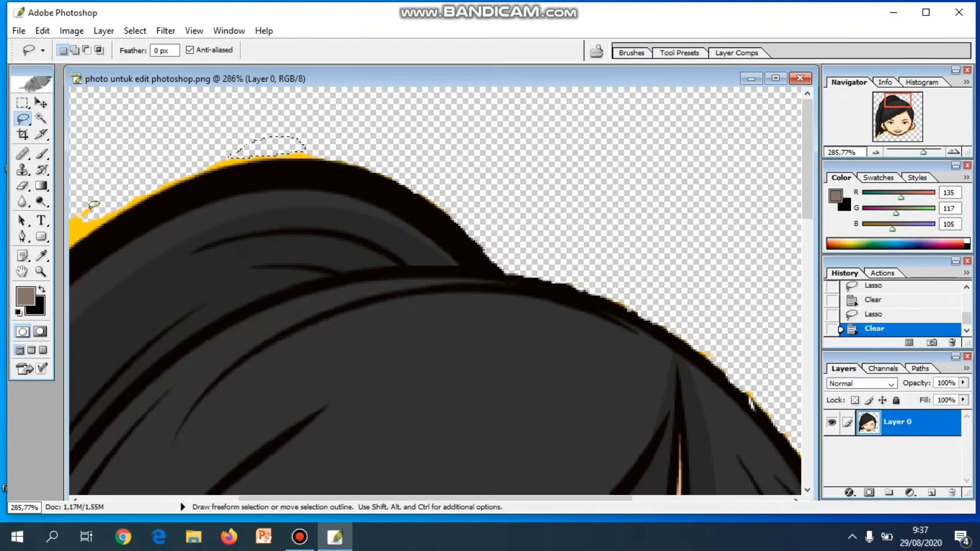
pyautogui.moveTo(93, 205)
pyautogui.mouseDown()
pyautogui.moveTo(71, 206)
pyautogui.moveTo(66, 229)
pyautogui.moveTo(78, 238)
pyautogui.moveTo(100, 199)
pyautogui.mouseUp()
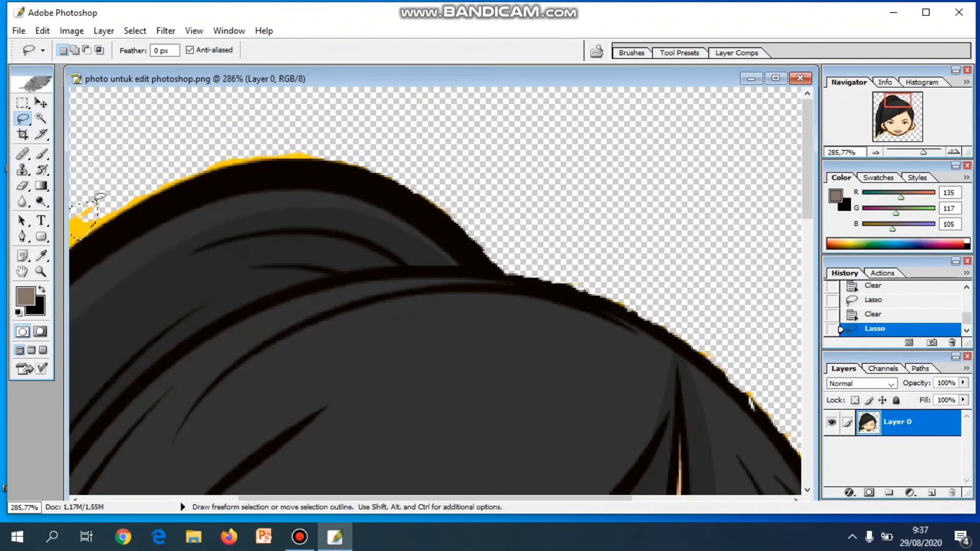
pyautogui.press('Delete')
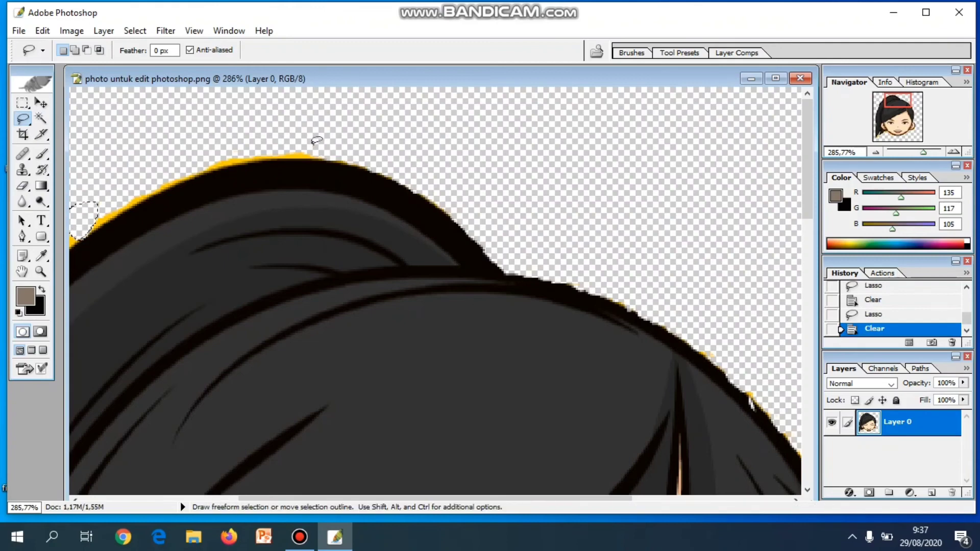
# Step: Lasso and delete the thin yellow remnant at the very top of the ponytail's crown, and clear the selection
pyautogui.click(317, 140)
pyautogui.moveTo(299, 138); pyautogui.dragTo(274, 164)
pyautogui.press('Delete')
pyautogui.click(493, 213)
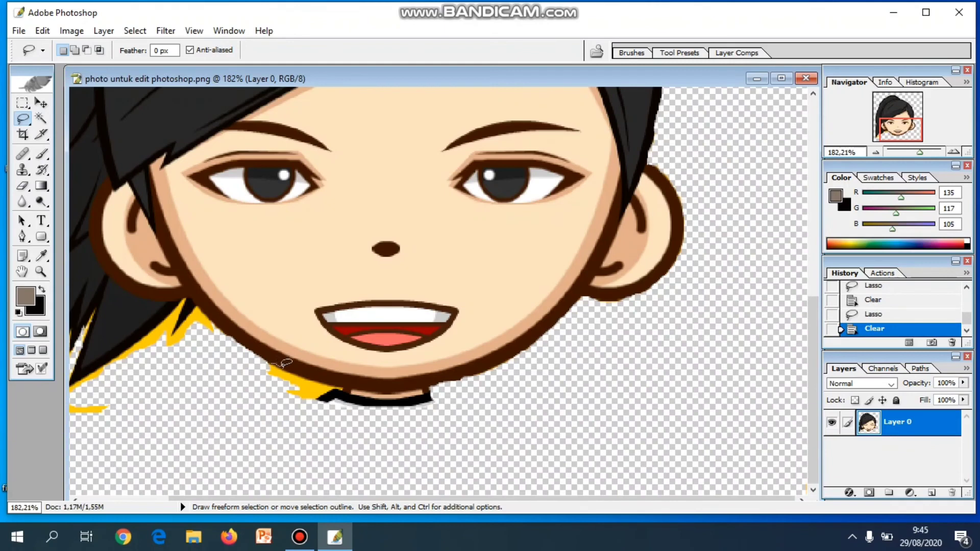
# Step: Lasso and delete the yellow patch under the chin and the black collar edge below the neck, and deselect
pyautogui.moveTo(282, 365)
pyautogui.mouseDown()
pyautogui.moveTo(329, 393)
pyautogui.moveTo(295, 398)
pyautogui.moveTo(263, 385)
pyautogui.moveTo(270, 366)
pyautogui.moveTo(341, 386)
pyautogui.moveTo(337, 406)
pyautogui.moveTo(321, 409)
pyautogui.moveTo(329, 386)
pyautogui.moveTo(350, 395)
pyautogui.moveTo(434, 396)
pyautogui.moveTo(393, 426)
pyautogui.moveTo(345, 396)
pyautogui.mouseUp()
pyautogui.press('Delete')
pyautogui.press('Delete')
pyautogui.press('Delete')
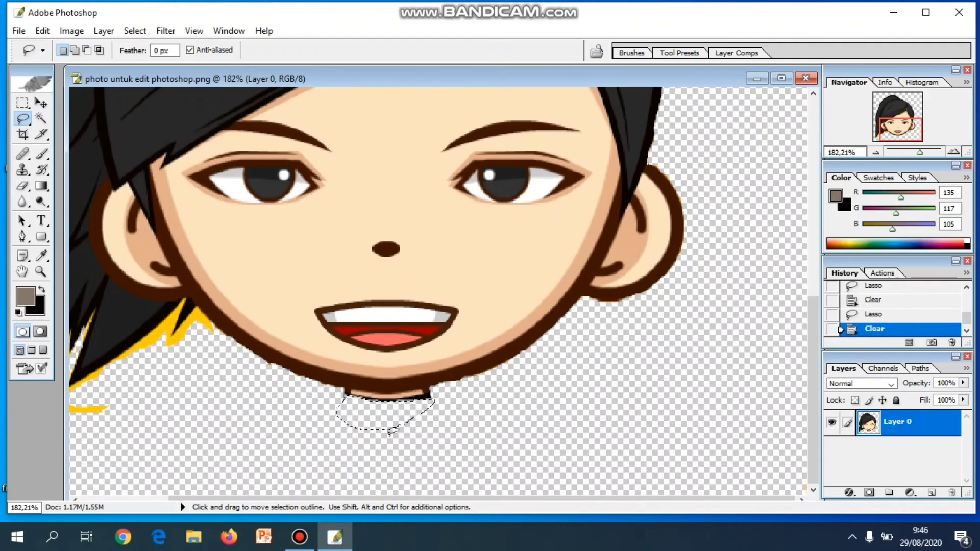
pyautogui.hotkey('ctrl', 'd')
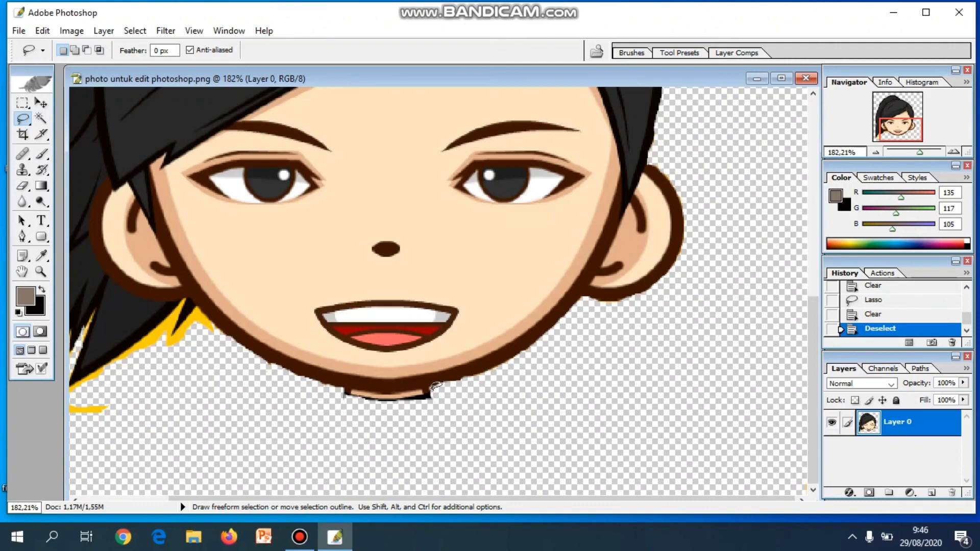
# Step: Lasso the small black corner left at the end of the neck's lower edge, delete it and deselect
pyautogui.moveTo(426, 392)
pyautogui.mouseDown()
pyautogui.moveTo(440, 401)
pyautogui.moveTo(430, 396)
pyautogui.mouseUp()
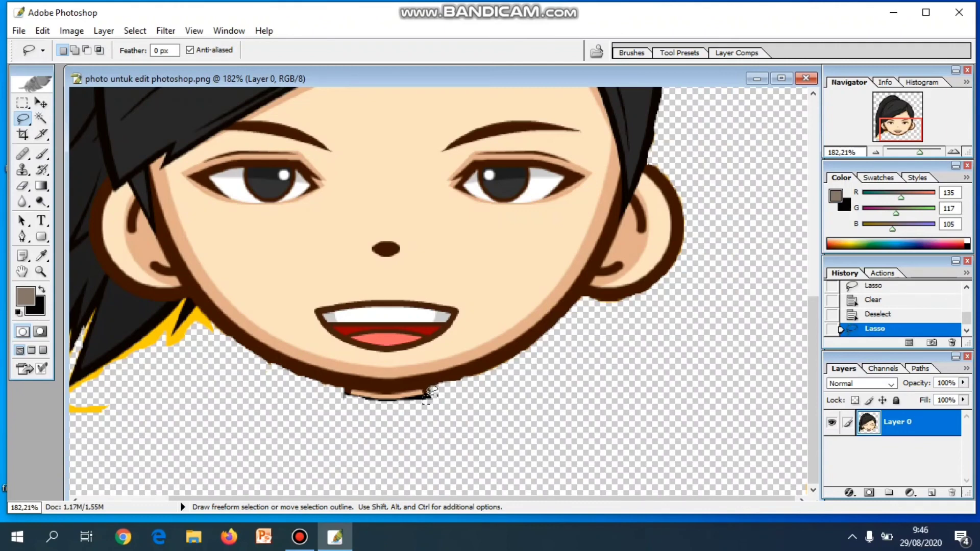
pyautogui.press('Delete')
pyautogui.hotkey('ctrl', 'd')
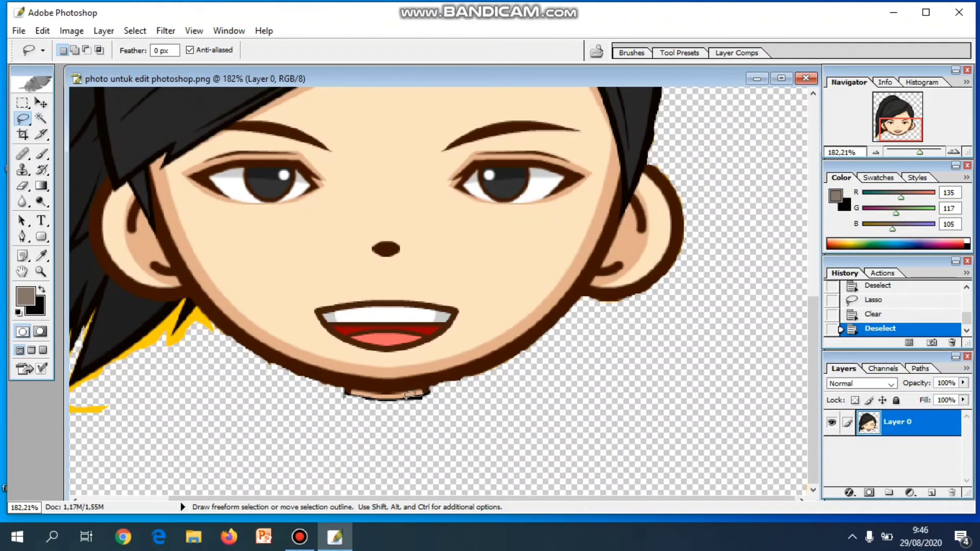
# Step: Lasso and delete the remaining dark line along the neck's lower edge in sections, and clear the selection
pyautogui.moveTo(433, 397); pyautogui.dragTo(427, 400)
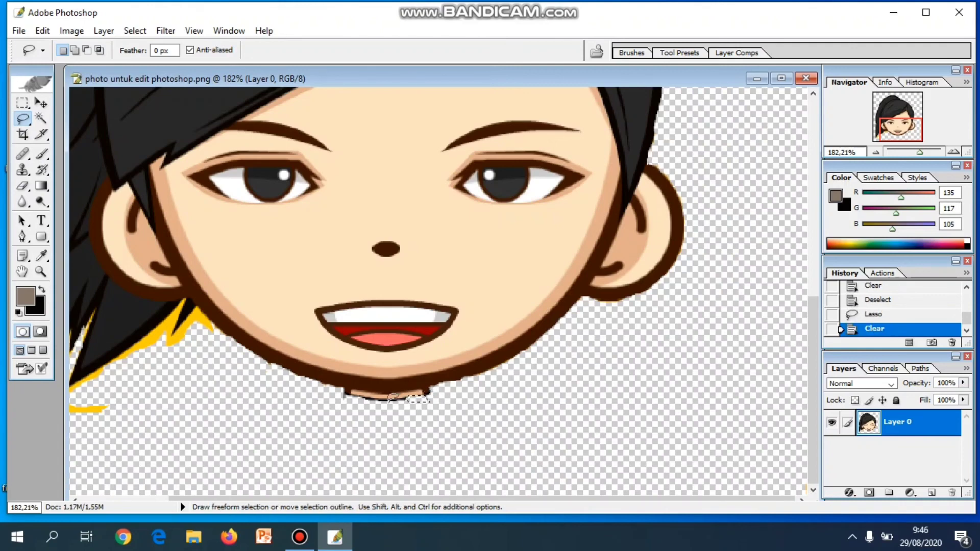
pyautogui.moveTo(392, 396); pyautogui.dragTo(393, 402)
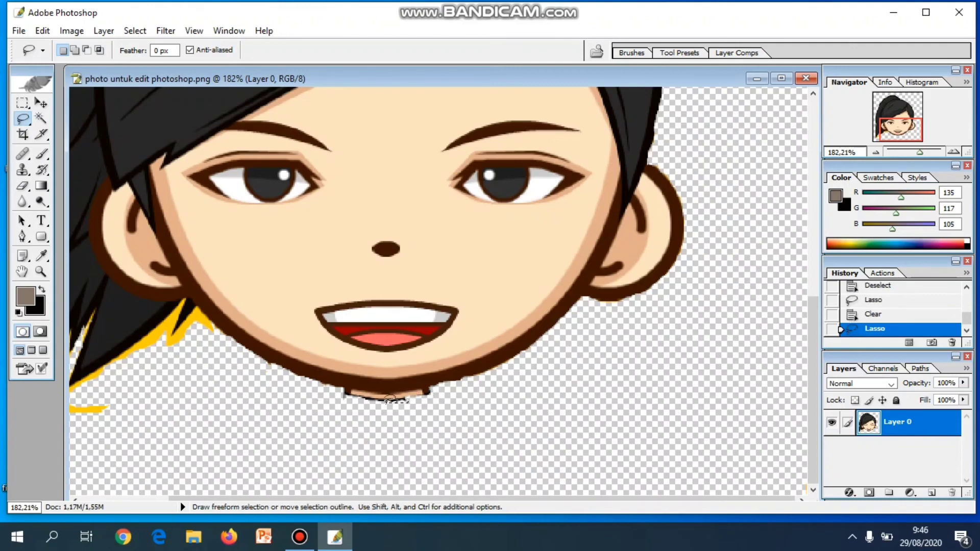
pyautogui.press('Delete')
pyautogui.hotkey('ctrl', 'd')
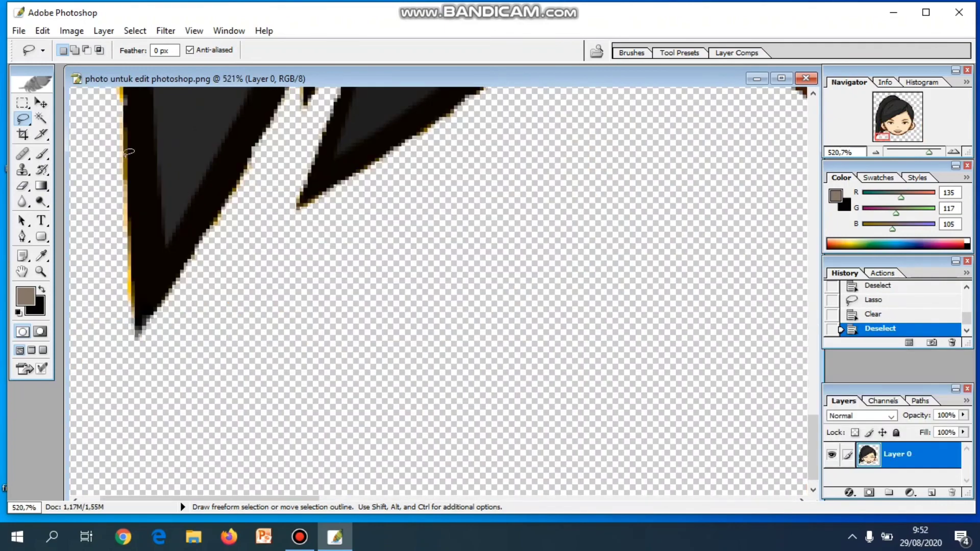
# Step: Lasso and delete the yellow fringe along the outer edge of the ponytail's lowest tip
pyautogui.moveTo(125, 160); pyautogui.dragTo(128, 210)
pyautogui.press('Delete')
pyautogui.moveTo(133, 311); pyautogui.dragTo(132, 270)
pyautogui.press('Delete')
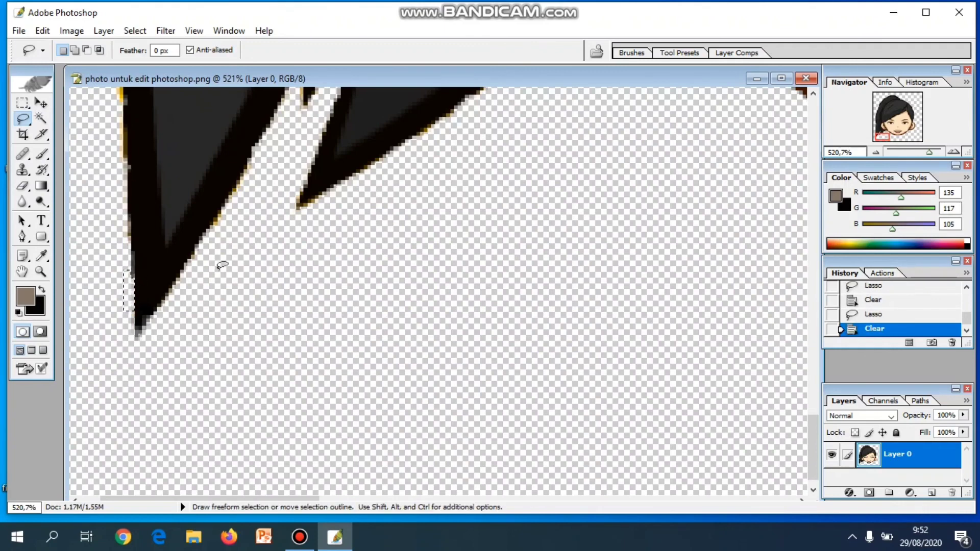
# Step: Lasso and delete the yellow fringe along the inner slope of the ponytail's lowest tip
pyautogui.click(245, 168)
pyautogui.moveTo(235, 193)
pyautogui.mouseDown()
pyautogui.moveTo(258, 155)
pyautogui.moveTo(234, 196)
pyautogui.mouseUp()
pyautogui.hotkey('ctrl', 'z')
pyautogui.moveTo(255, 159); pyautogui.dragTo(217, 230)
pyautogui.hotkey('ctrl', 'z')
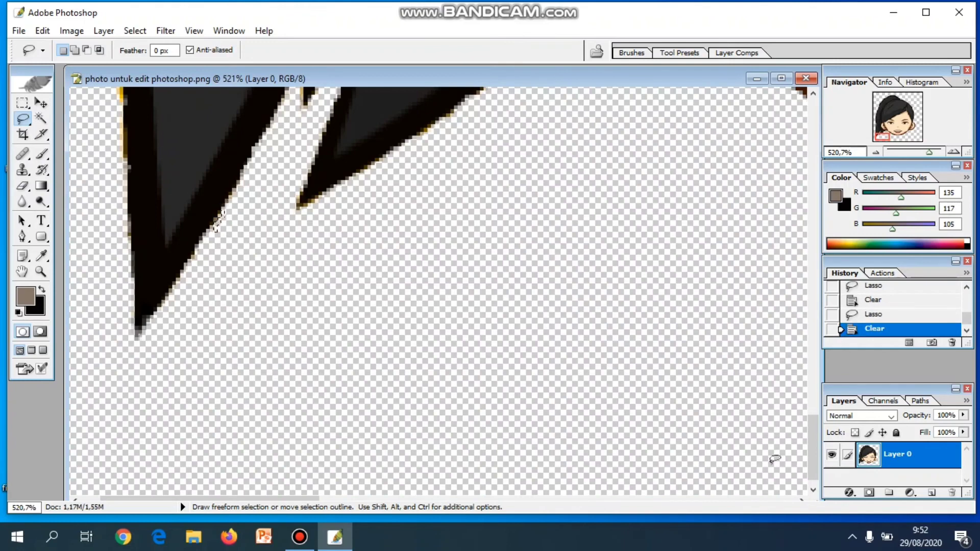
# Step: Lasso and delete the detached yellow streak floating outside the ponytail's outer edge
pyautogui.moveTo(811, 464); pyautogui.dragTo(807, 418)
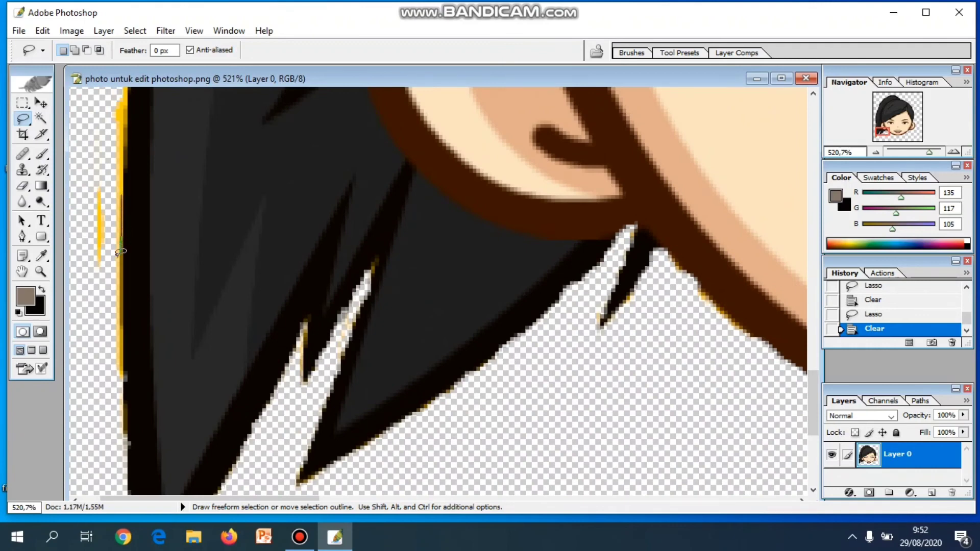
pyautogui.moveTo(120, 252)
pyautogui.mouseDown()
pyautogui.moveTo(118, 195)
pyautogui.moveTo(84, 233)
pyautogui.moveTo(97, 275)
pyautogui.moveTo(111, 207)
pyautogui.moveTo(98, 185)
pyautogui.mouseUp()
pyautogui.hotkey('ctrl', 'z')
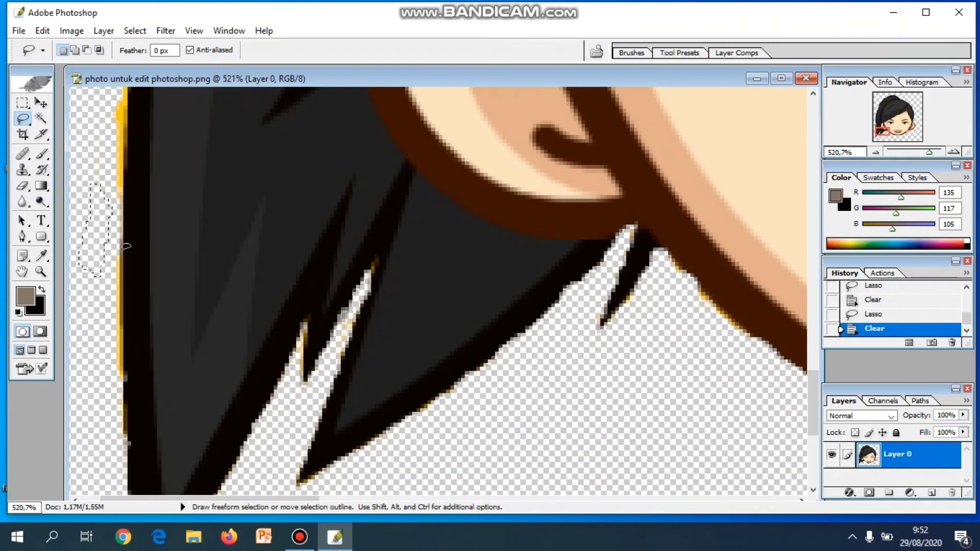
# Step: Lasso and delete the yellow strip along the ponytail's straight outer edge, section by section
pyautogui.moveTo(122, 251); pyautogui.dragTo(124, 268)
pyautogui.moveTo(131, 338); pyautogui.dragTo(124, 250)
pyautogui.press('Delete')
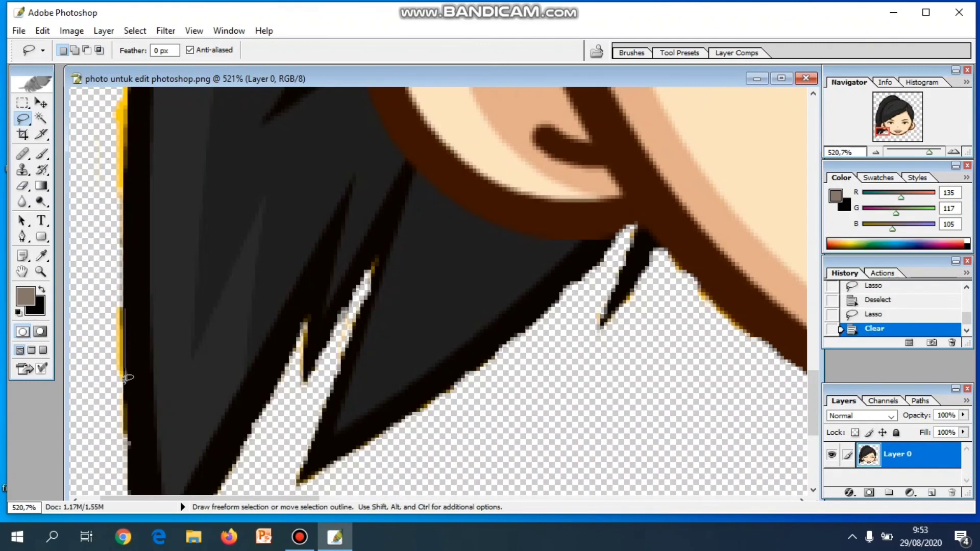
pyautogui.moveTo(127, 378)
pyautogui.mouseDown()
pyautogui.moveTo(113, 296)
pyautogui.moveTo(122, 306)
pyautogui.mouseUp()
pyautogui.press('Delete')
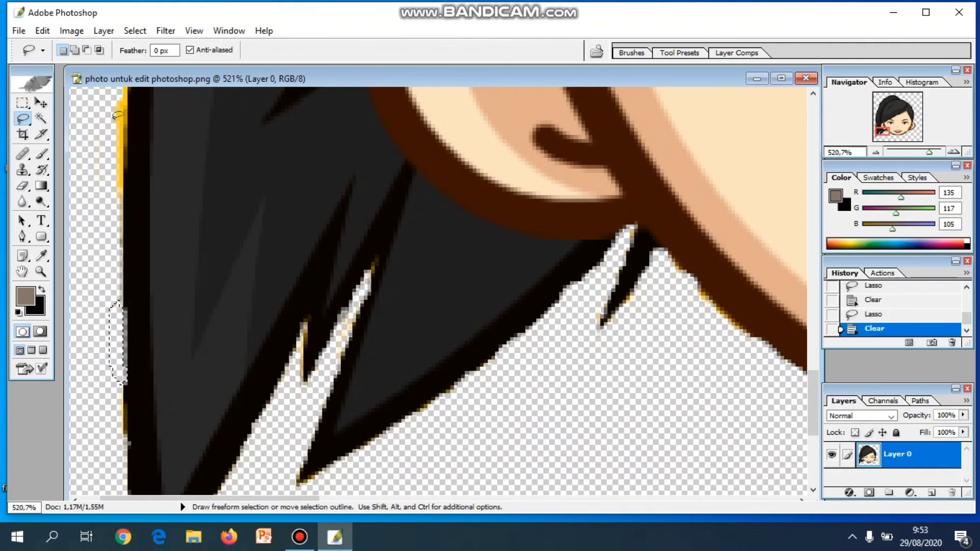
pyautogui.moveTo(117, 116); pyautogui.dragTo(130, 114)
pyautogui.moveTo(130, 162)
pyautogui.mouseDown()
pyautogui.moveTo(117, 196)
pyautogui.moveTo(103, 115)
pyautogui.moveTo(116, 87)
pyautogui.moveTo(130, 122)
pyautogui.mouseUp()
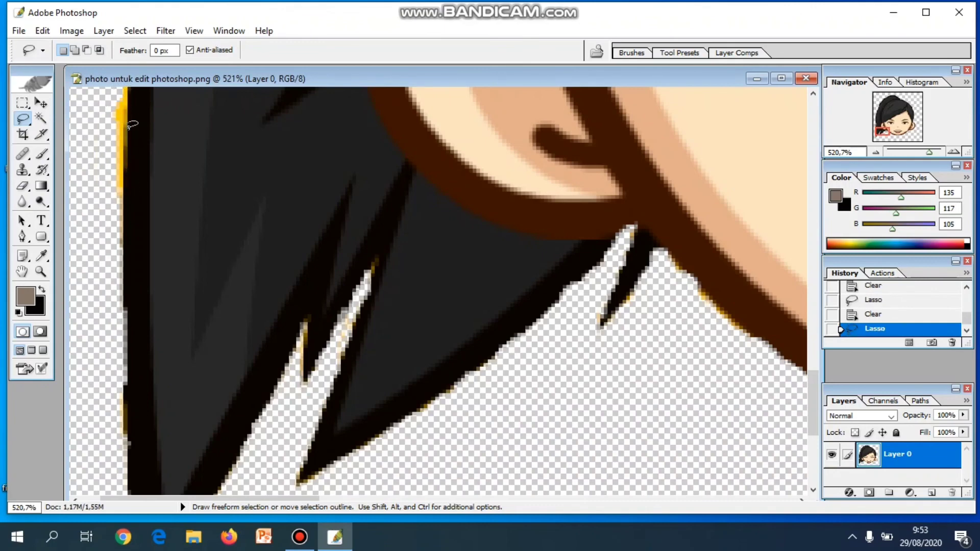
pyautogui.press('Delete')
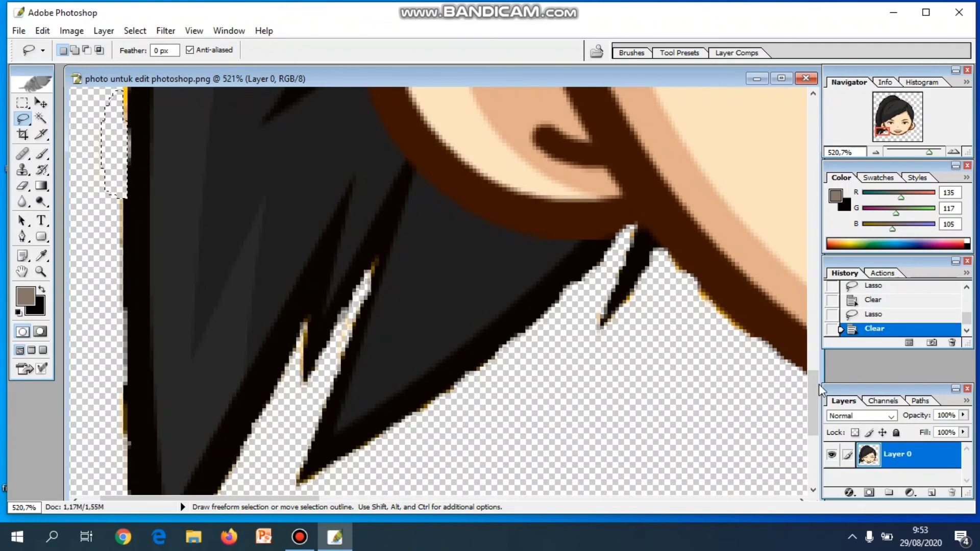
# Step: Lasso and delete the short yellow strip on the ponytail's outer edge level with the ear
pyautogui.moveTo(817, 384); pyautogui.dragTo(814, 352)
pyautogui.moveTo(143, 199)
pyautogui.mouseDown()
pyautogui.moveTo(126, 239)
pyautogui.moveTo(122, 217)
pyautogui.moveTo(134, 206)
pyautogui.moveTo(134, 240)
pyautogui.mouseUp()
pyautogui.moveTo(133, 273)
pyautogui.mouseDown()
pyautogui.moveTo(122, 306)
pyautogui.moveTo(130, 236)
pyautogui.moveTo(133, 249)
pyautogui.mouseUp()
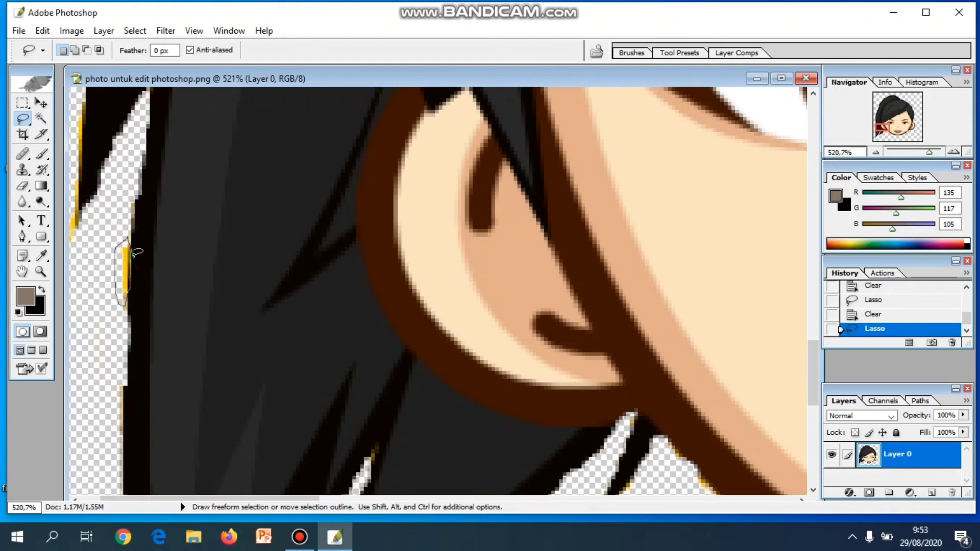
# Step: Lasso and delete the yellow fringe on the outer edge and tip of the ponytail's outermost strand, and deselect
pyautogui.click(83, 100)
pyautogui.moveTo(79, 127)
pyautogui.mouseDown()
pyautogui.moveTo(77, 166)
pyautogui.moveTo(80, 100)
pyautogui.moveTo(70, 246)
pyautogui.moveTo(82, 174)
pyautogui.mouseUp()
pyautogui.press('Delete')
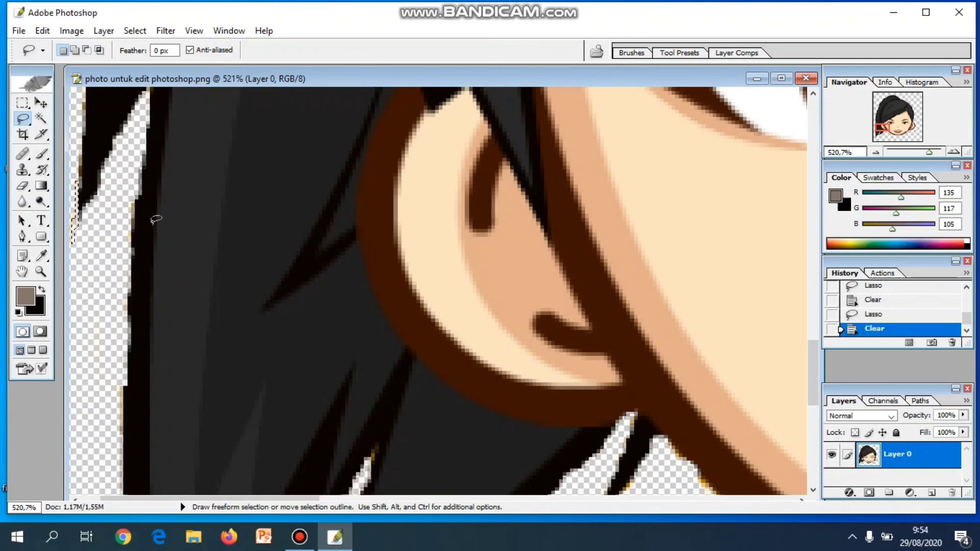
pyautogui.hotkey('ctrl', 'd')
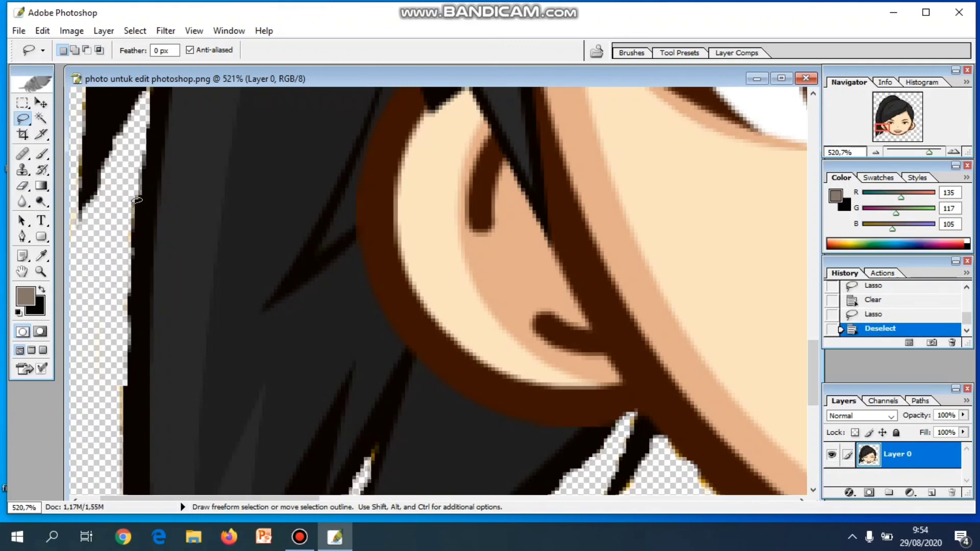